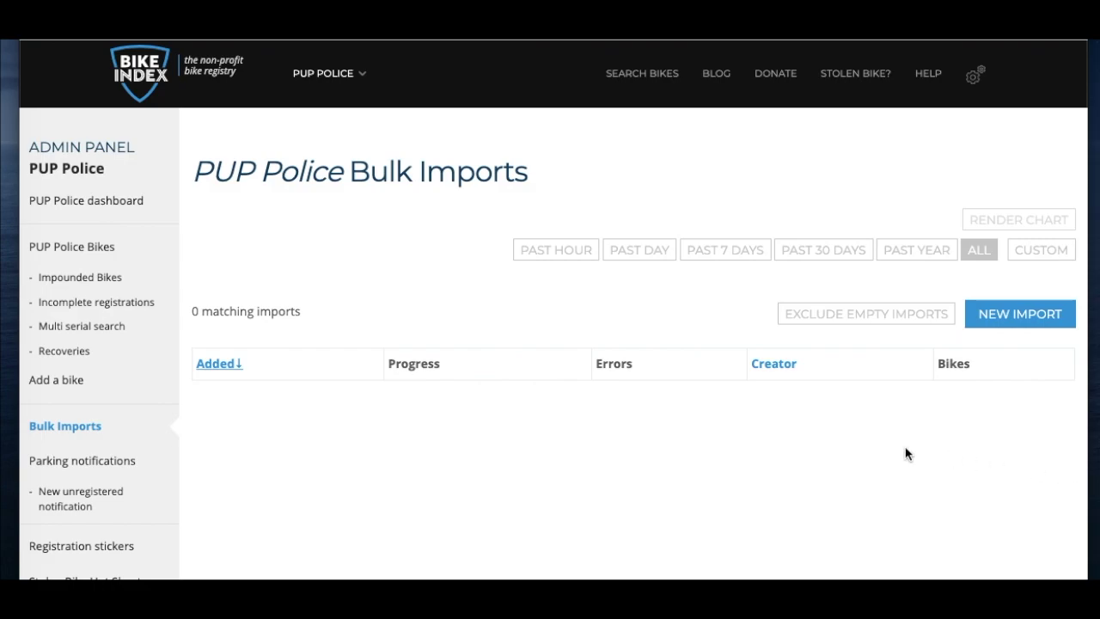
Start a new bulk import and read the notes on the required CSV file type and exact header matching
left_click(1016, 312)
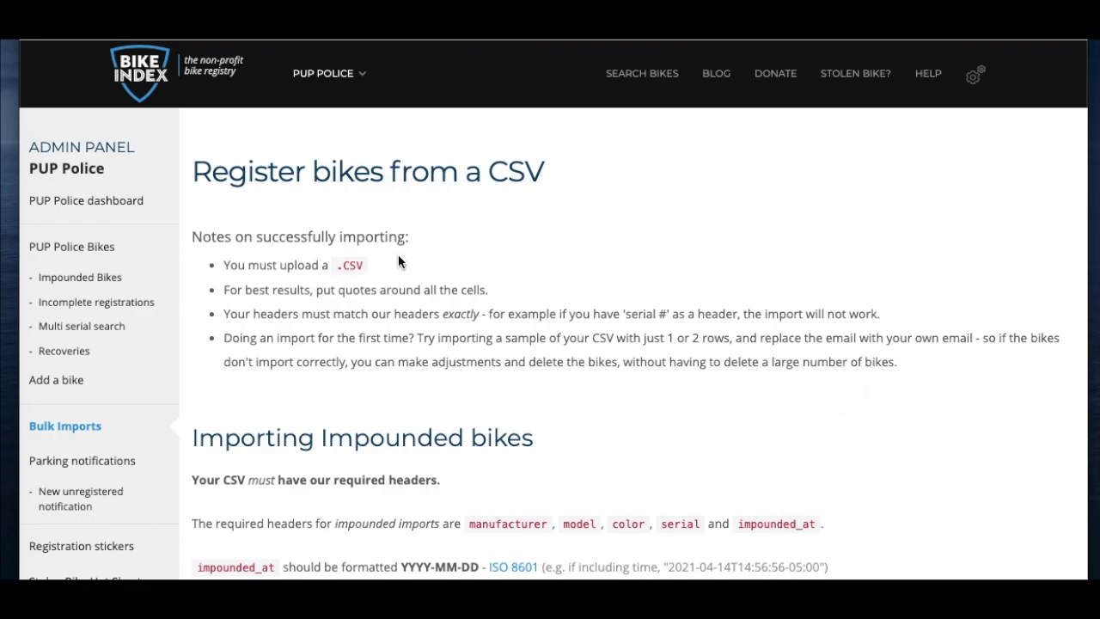
left_click_drag(369, 275, 337, 277)
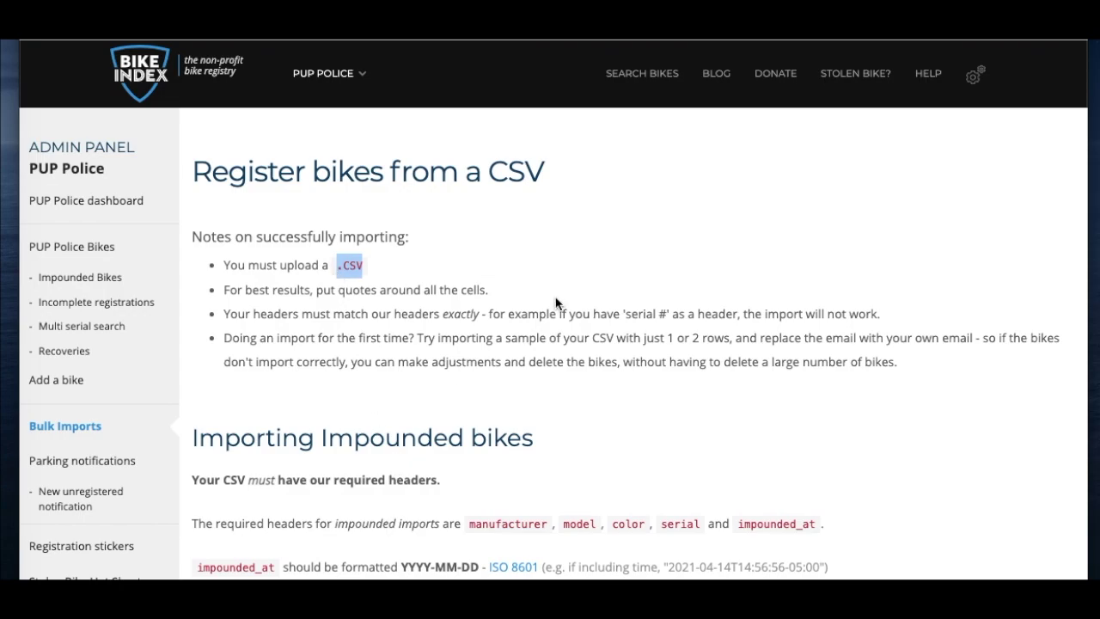
left_click(532, 253)
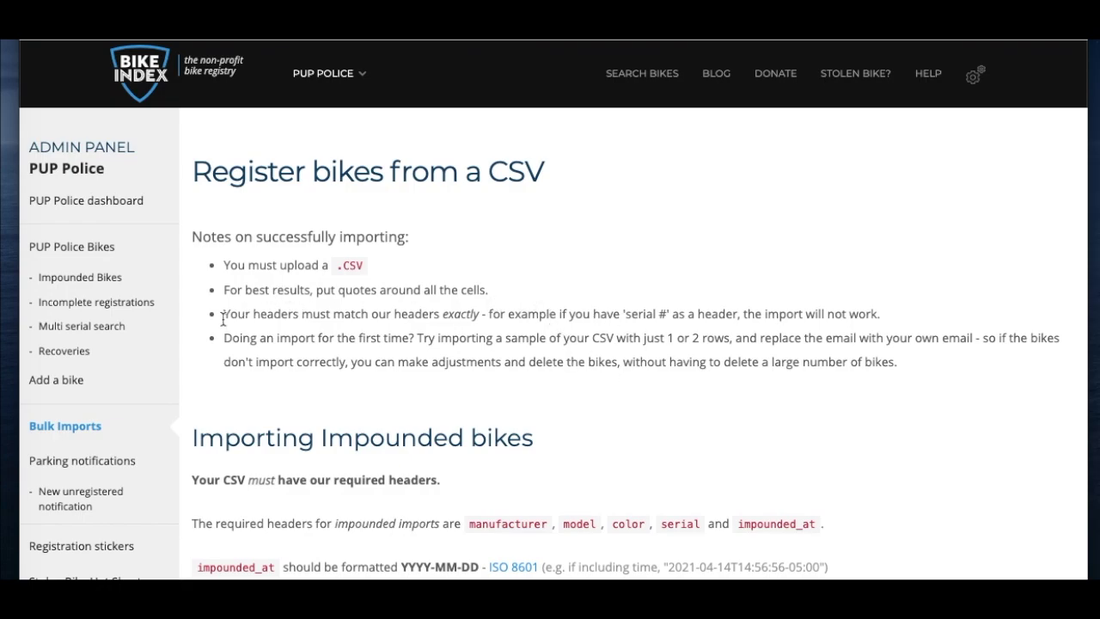
left_click_drag(222, 319, 479, 318)
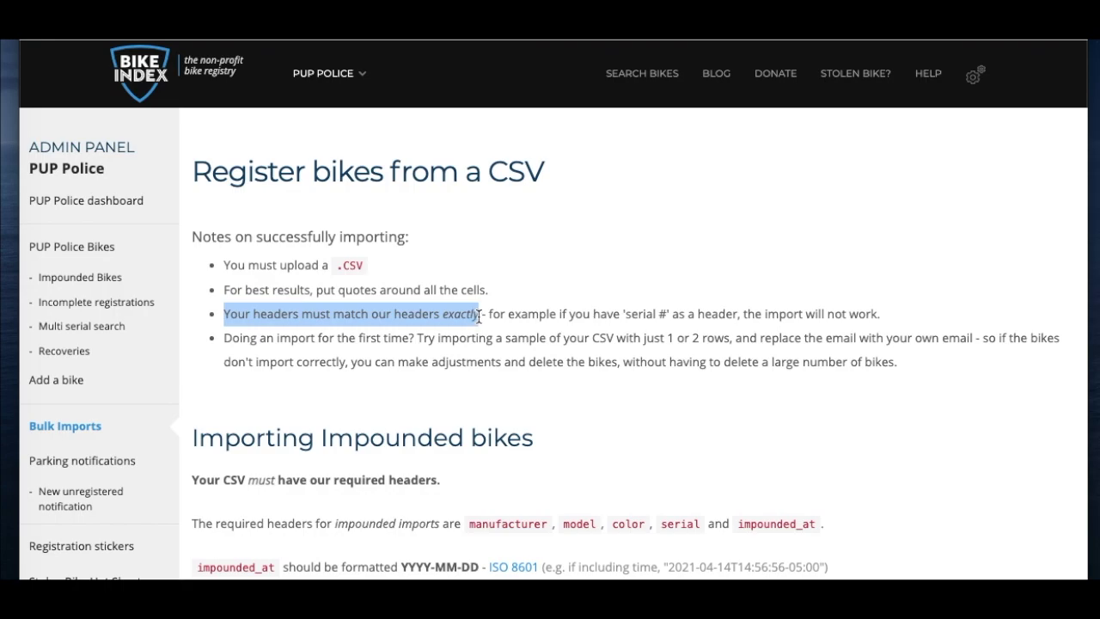
left_click(908, 384)
Examine the required headers for impounded bike imports and the date format for impounded_at
scroll(908, 384, "down", 2)
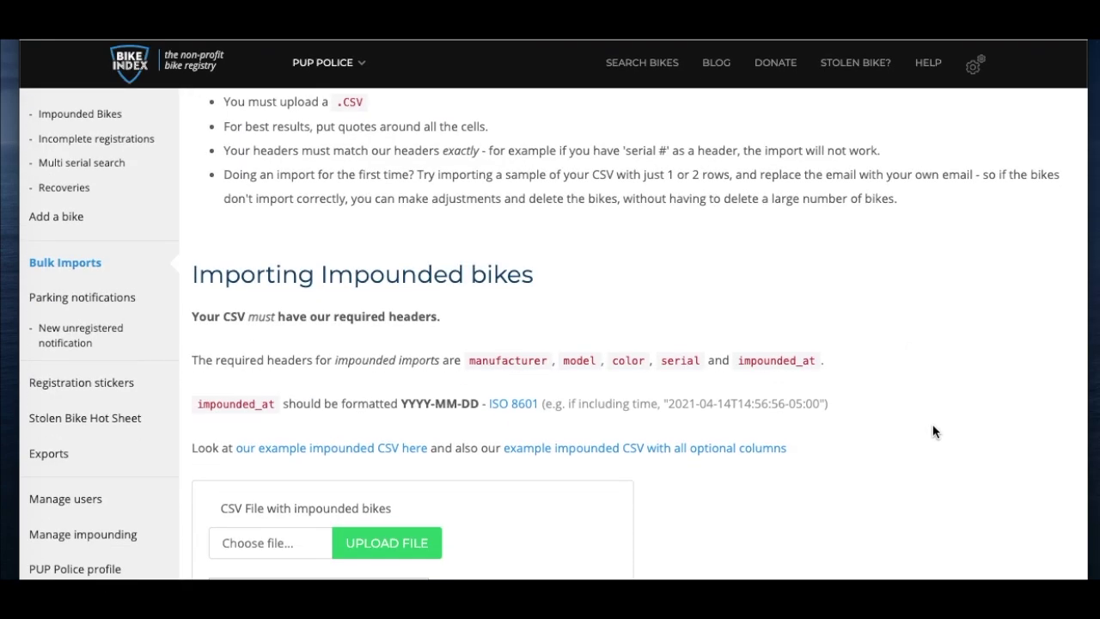
scroll(932, 426, "down", 3)
scroll(932, 431, "down", 1)
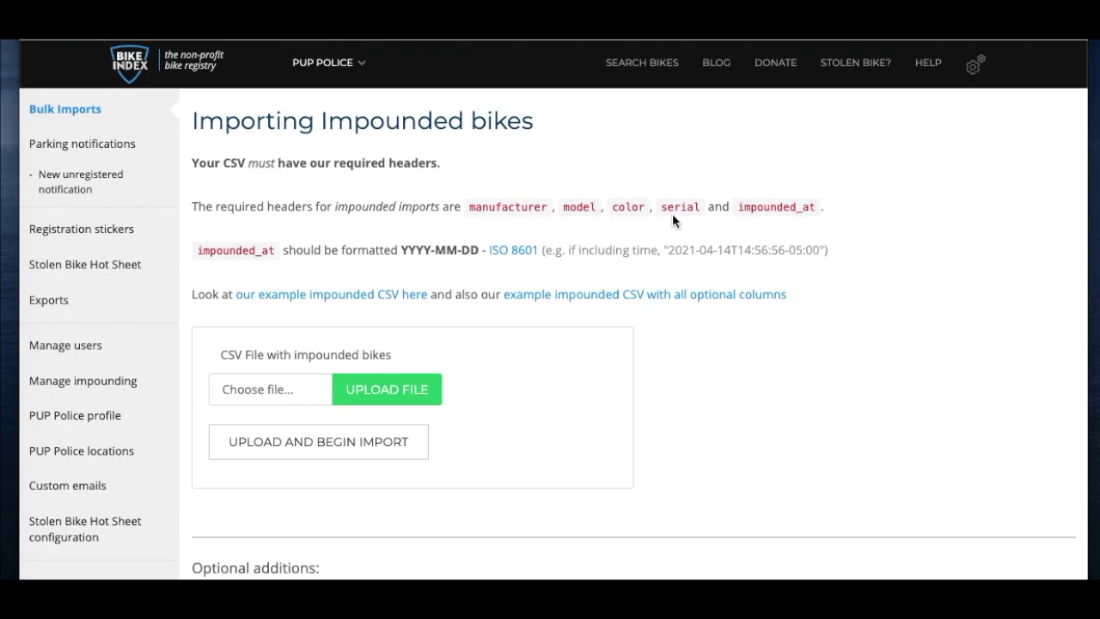
left_click_drag(820, 207, 736, 207)
left_click(434, 283)
left_click_drag(401, 249, 476, 250)
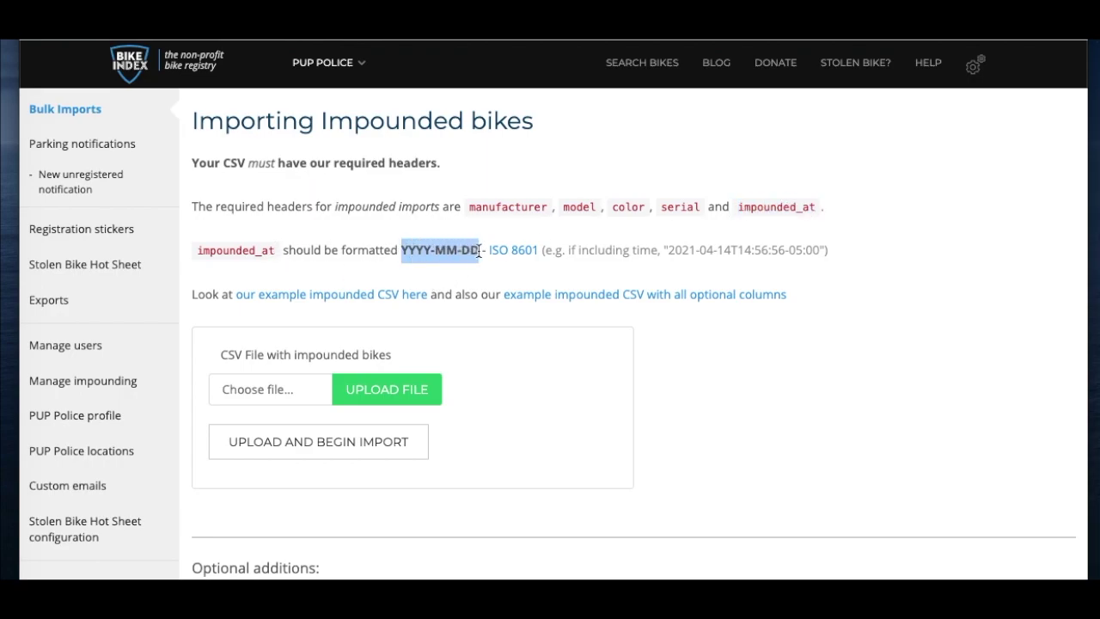
left_click(538, 280)
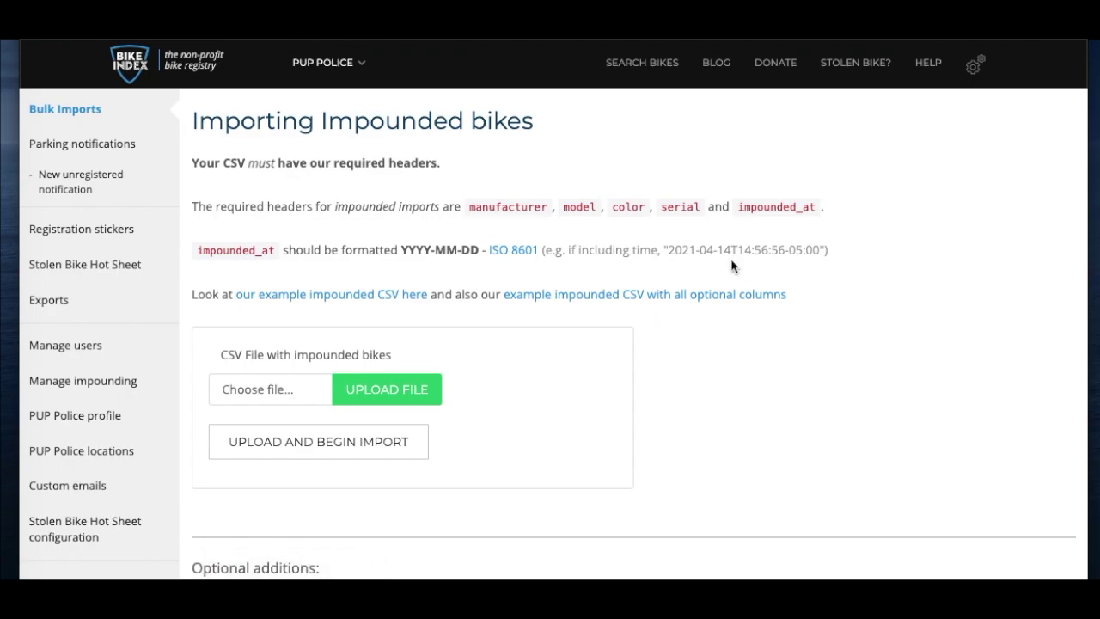
View the example impounded CSV with all optional columns, examine its impound location headers, and return to the import page
scroll(731, 429, "down", 3)
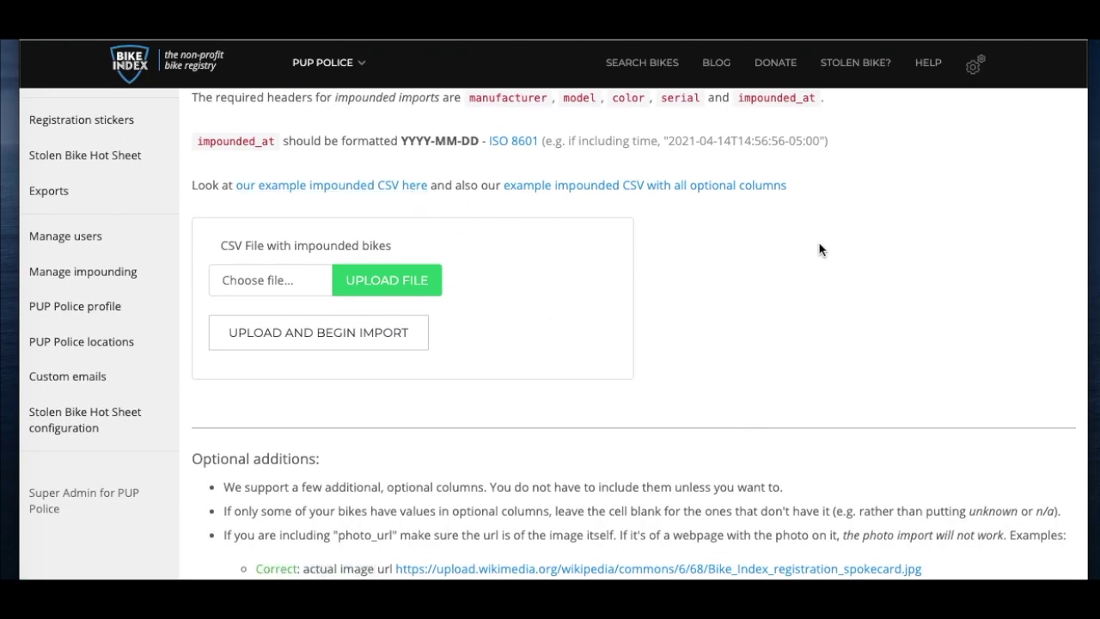
scroll(819, 248, "down", 1)
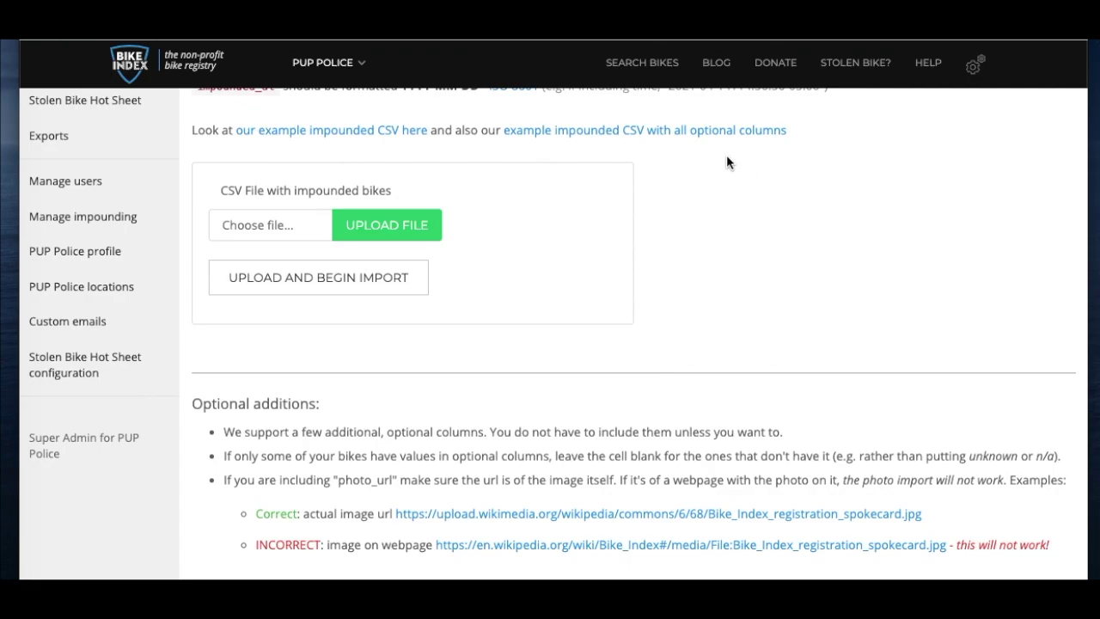
left_click(648, 133)
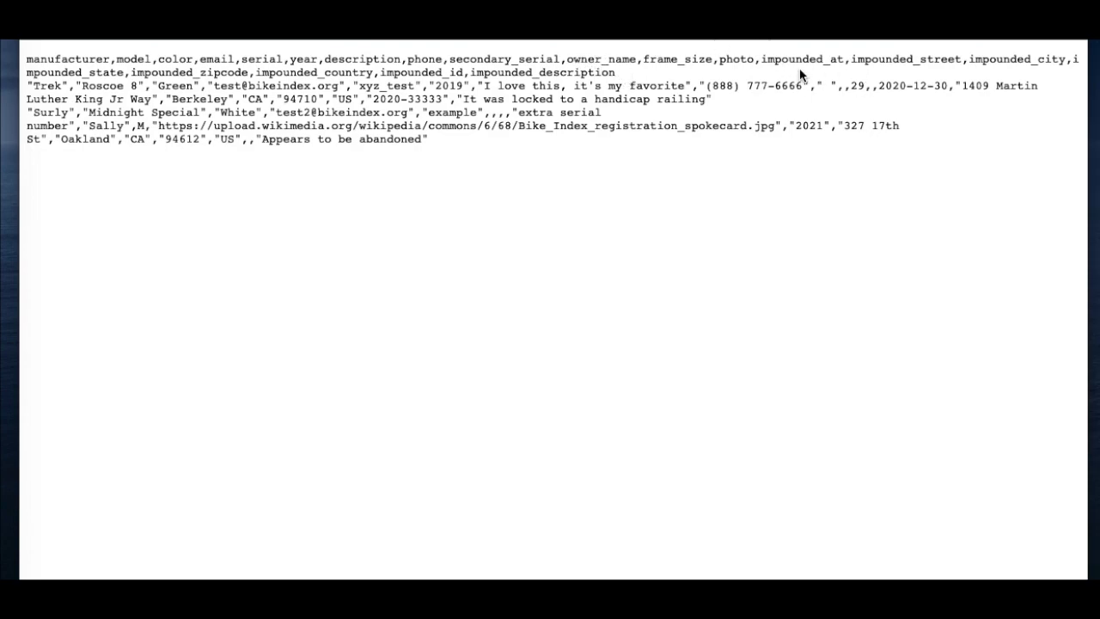
left_click_drag(760, 59, 974, 71)
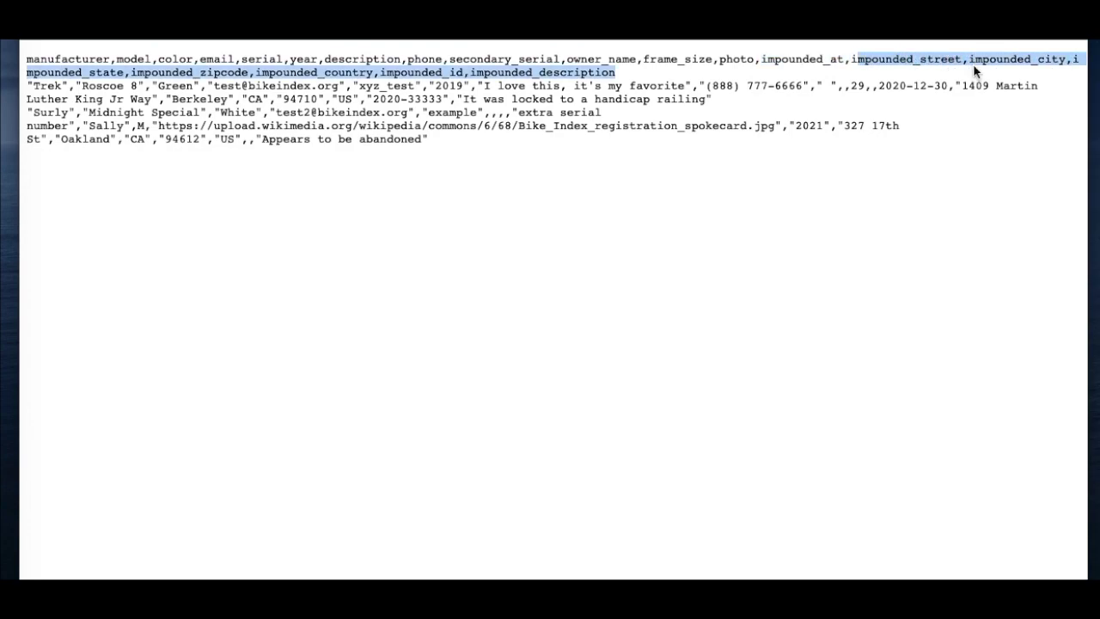
key("super+Left")
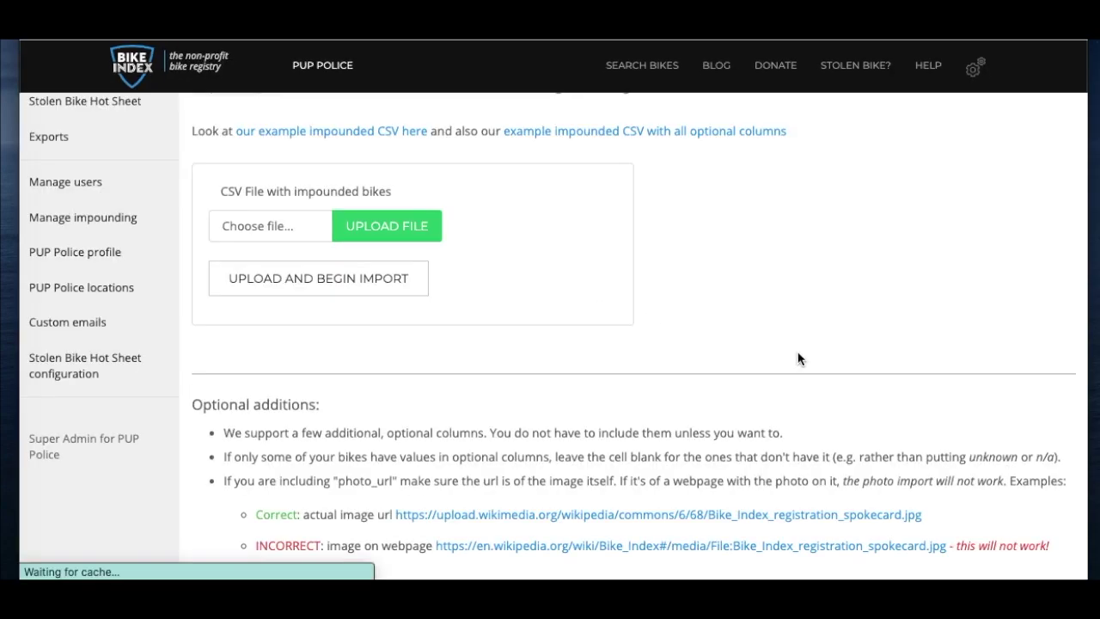
Read the optional additions notes on extra columns, blank cells and photo URLs on the import page
scroll(494, 398, "down", 1)
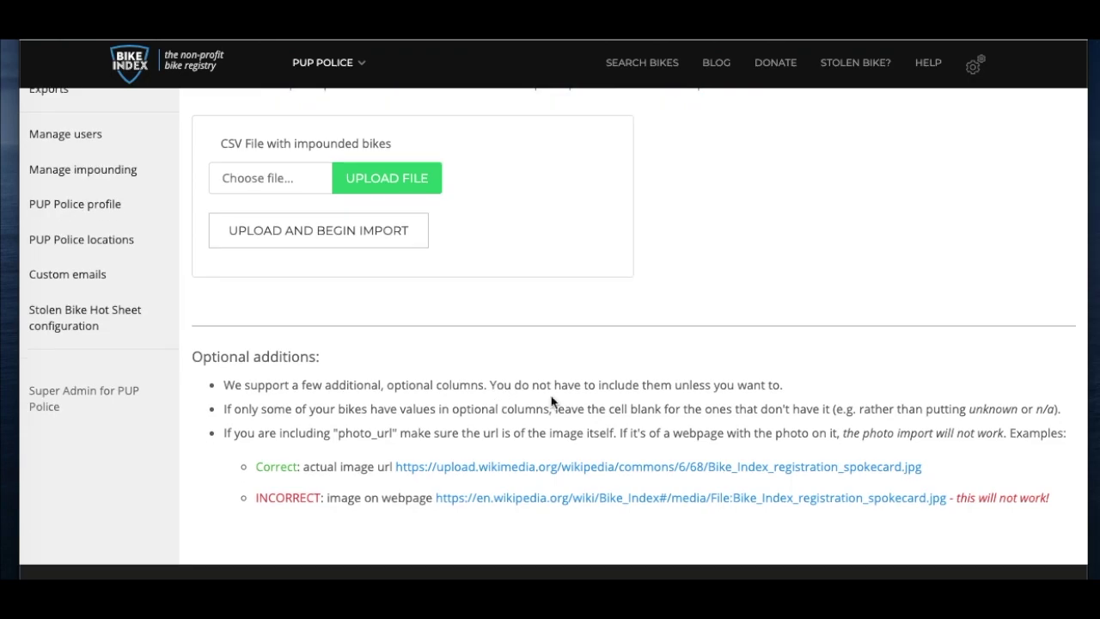
scroll(550, 500, "up", 1)
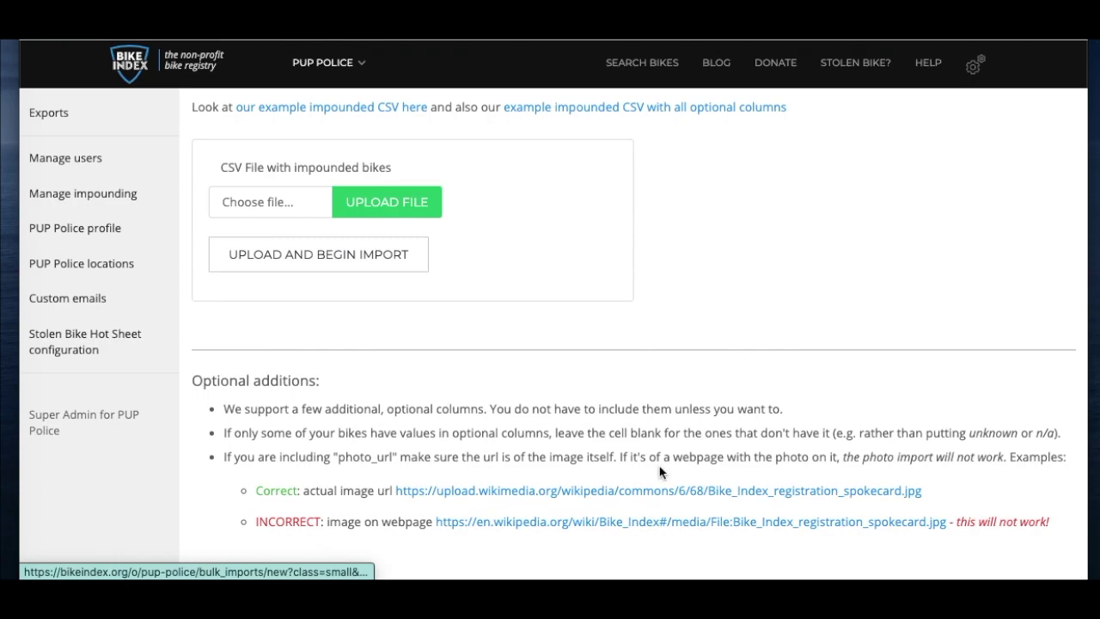
scroll(661, 486, "up", 1)
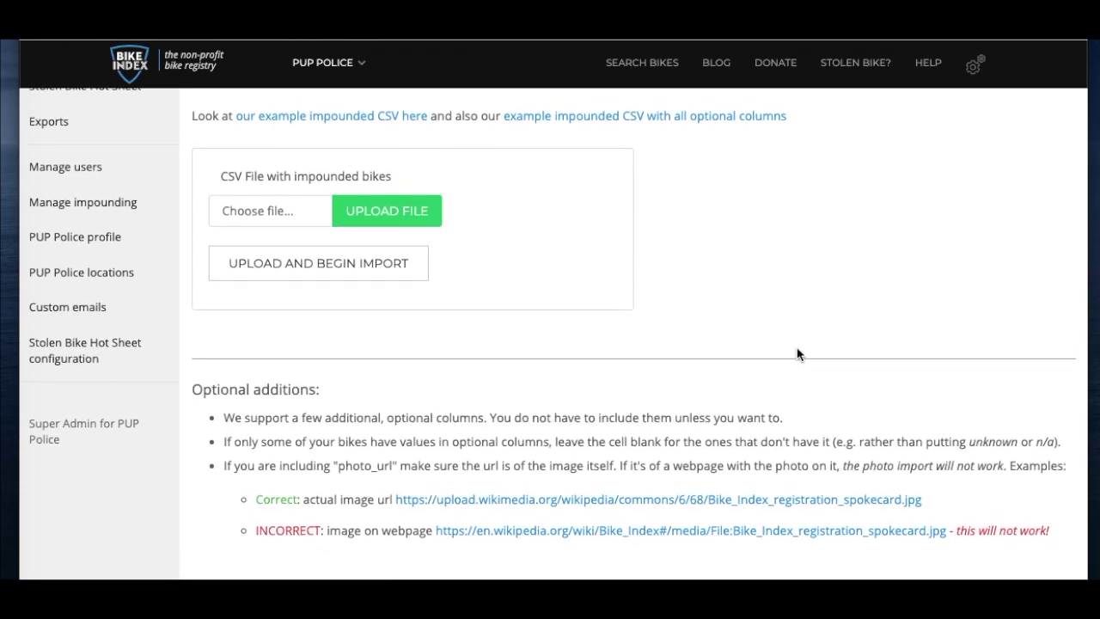
scroll(797, 353, "up", 4)
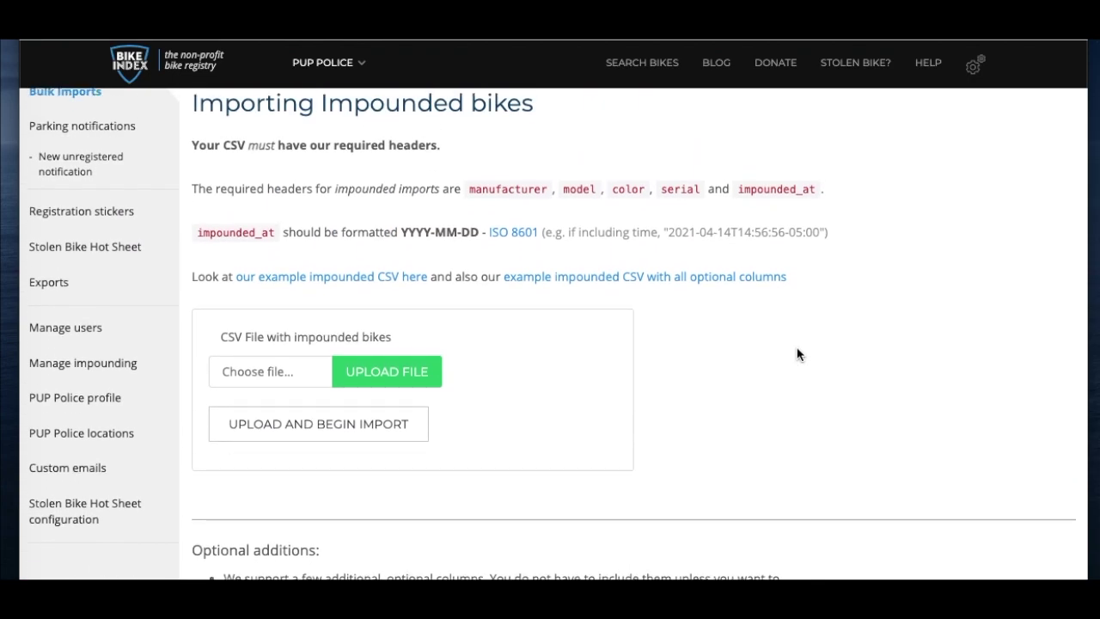
scroll(797, 354, "up", 1)
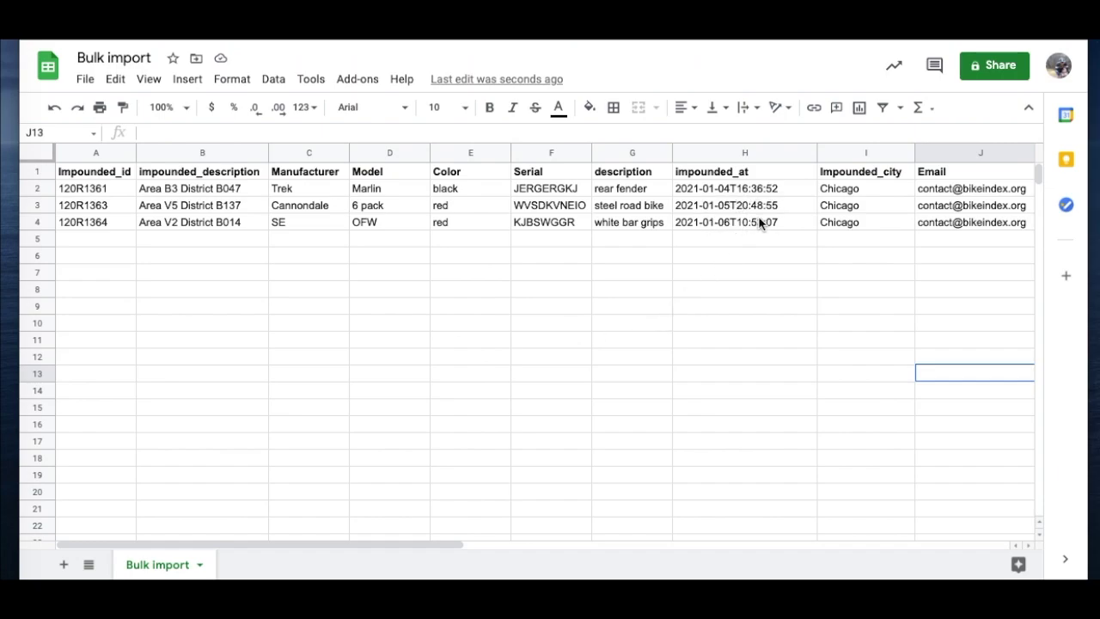
Look over the columns of the Bulk import spreadsheet in Google Sheets through the photo column
scroll(757, 220, "right", 3)
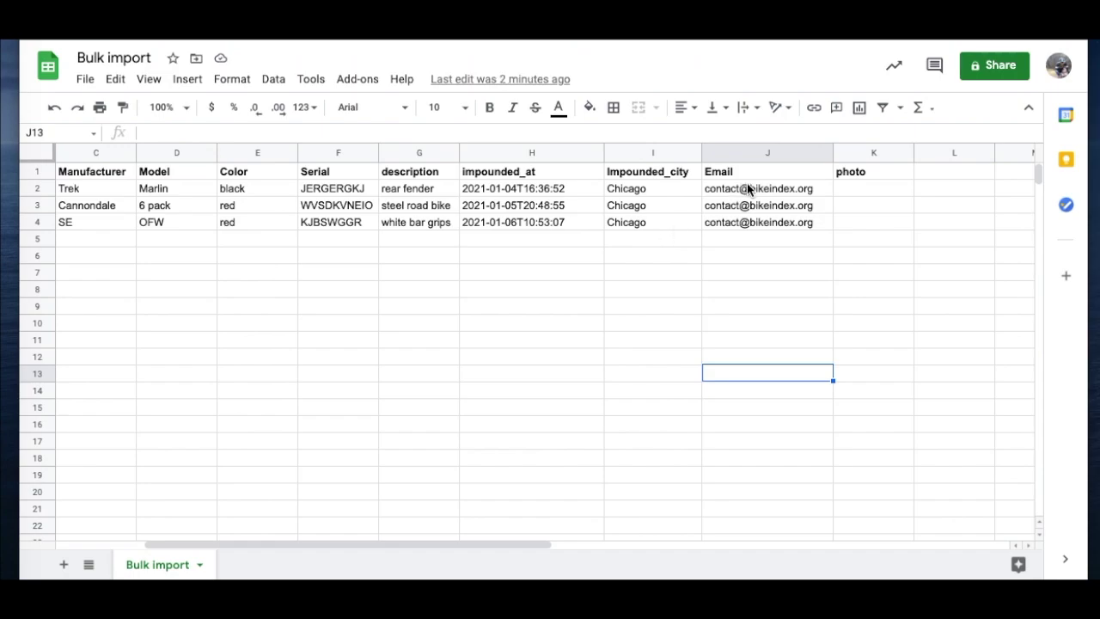
scroll(851, 216, "right", 1)
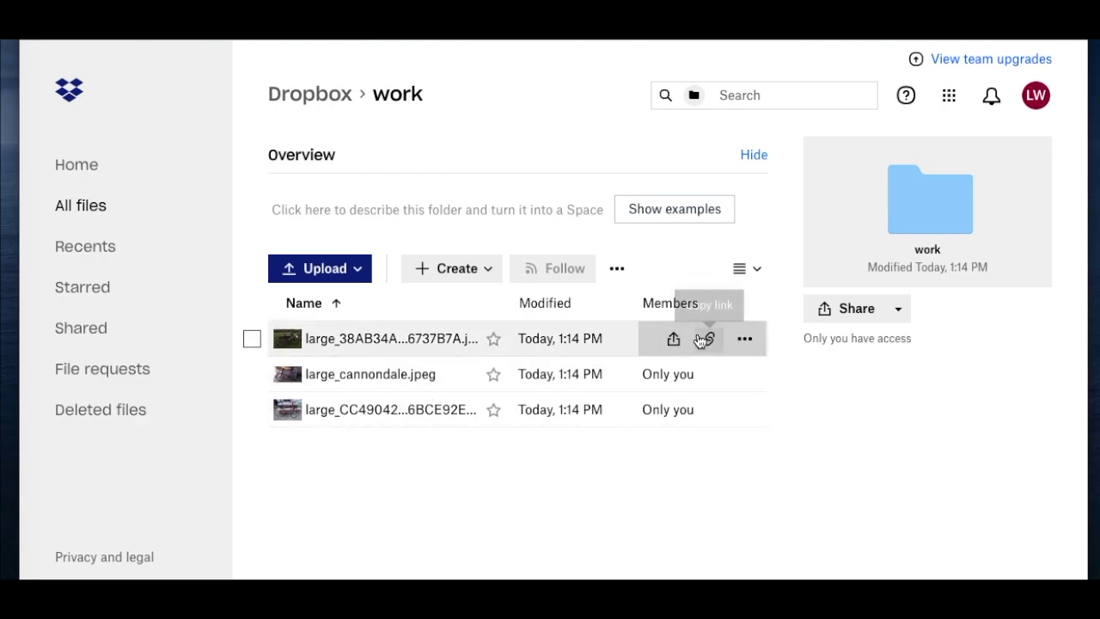
In Dropbox, copy the share link of the first image in the work folder and open it in a new tab
left_click(742, 341)
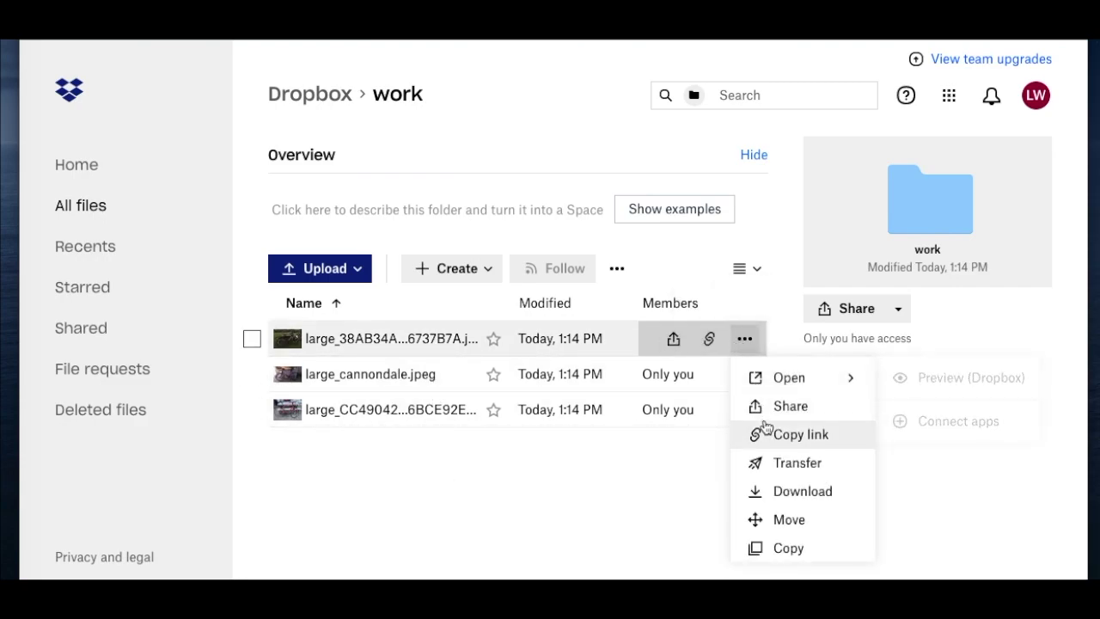
left_click(784, 405)
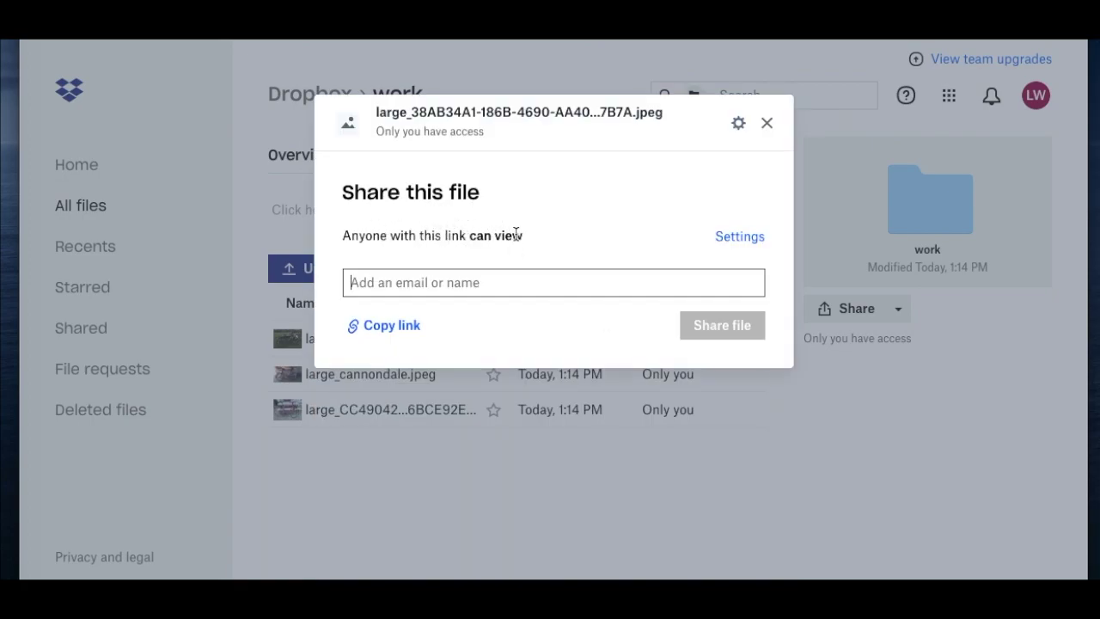
left_click(388, 327)
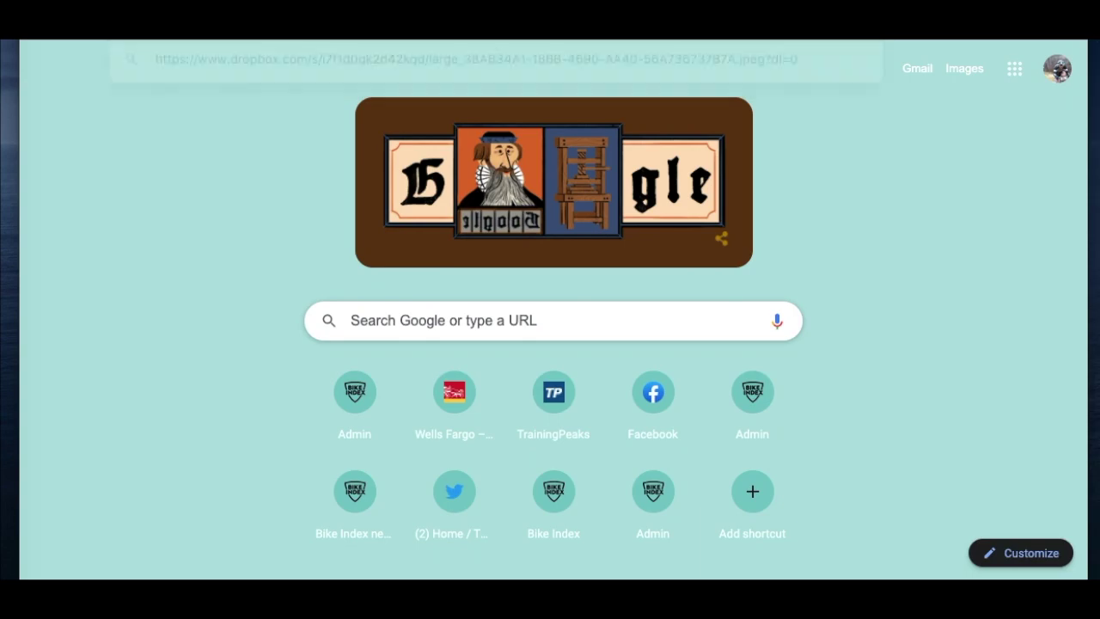
key("Return")
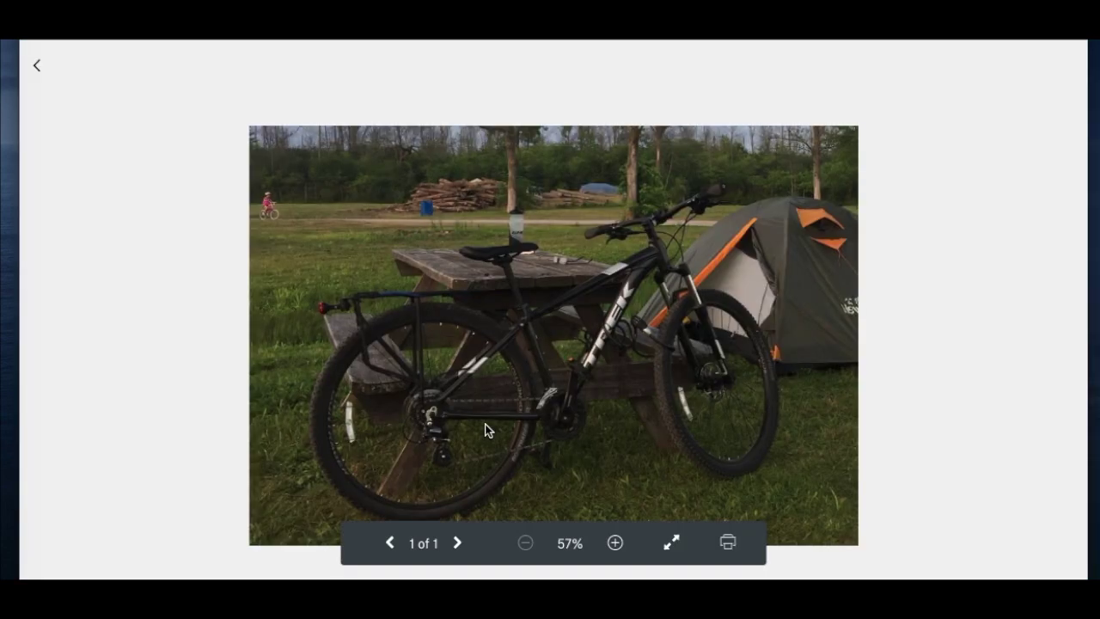
Return to the Dropbox work folder and sign out of the account
left_click(1041, 157)
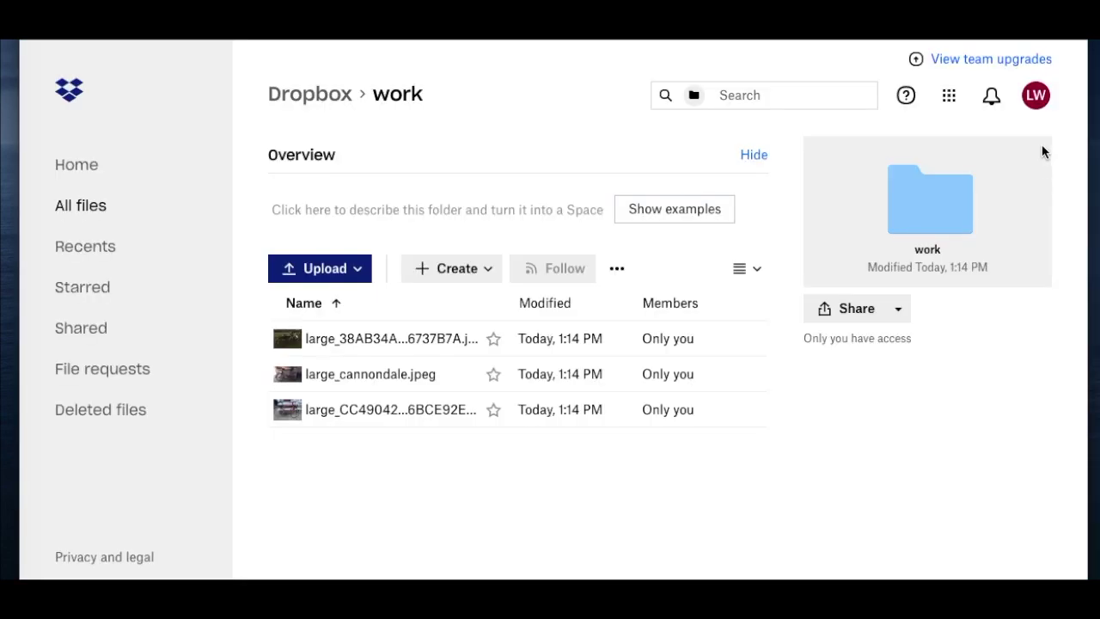
left_click(1037, 96)
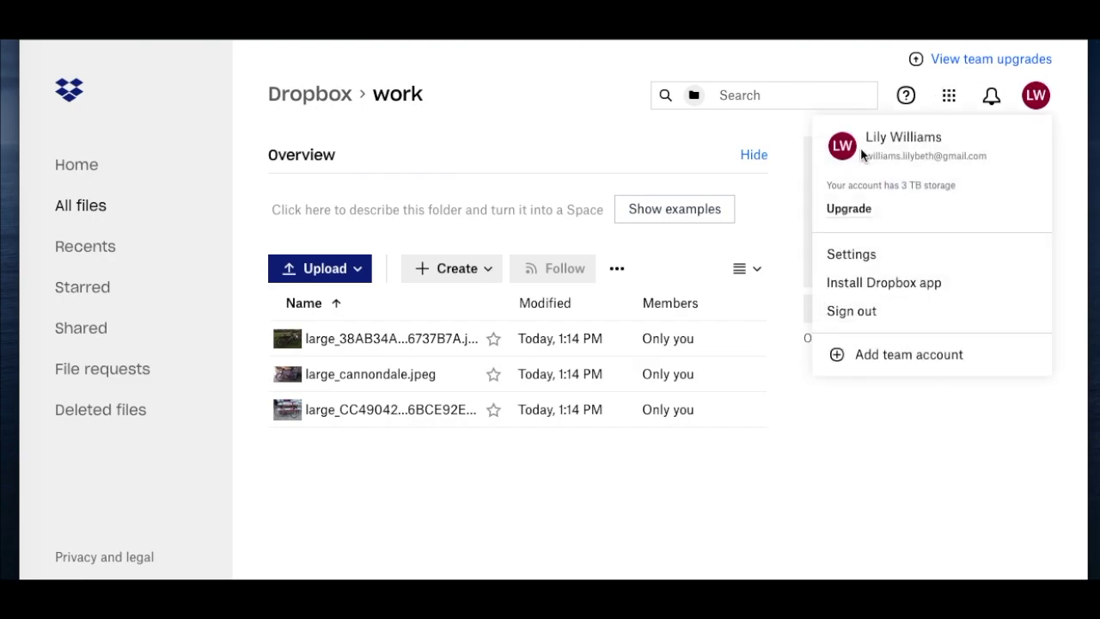
left_click(876, 318)
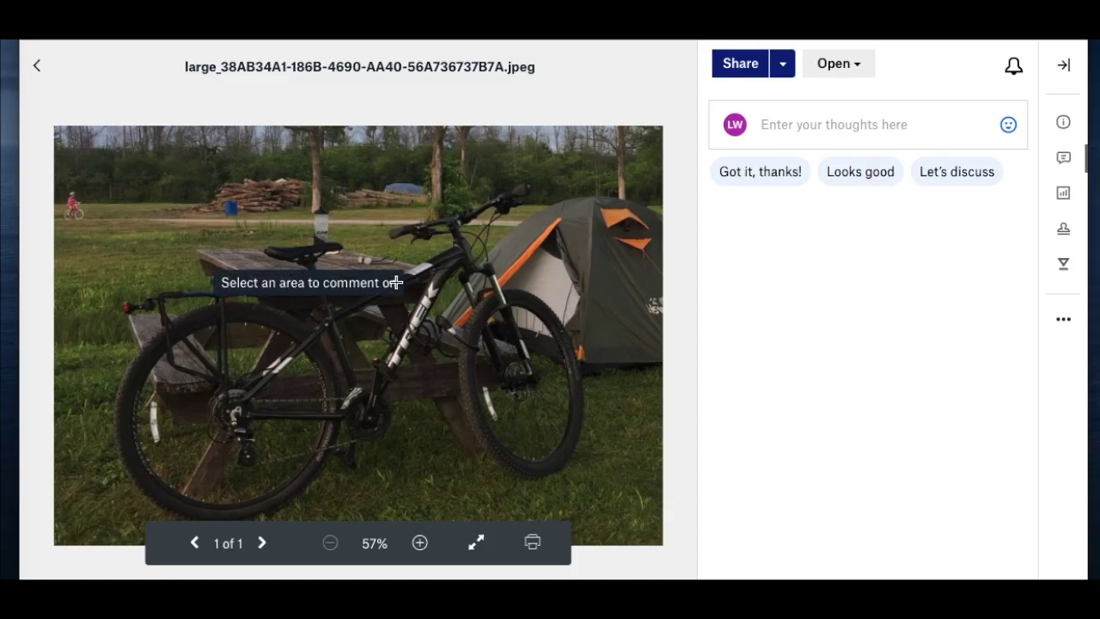
Copy the image address of the opened bike photo and paste it into photo cell K2 of the Bulk import spreadsheet
right_click(395, 280)
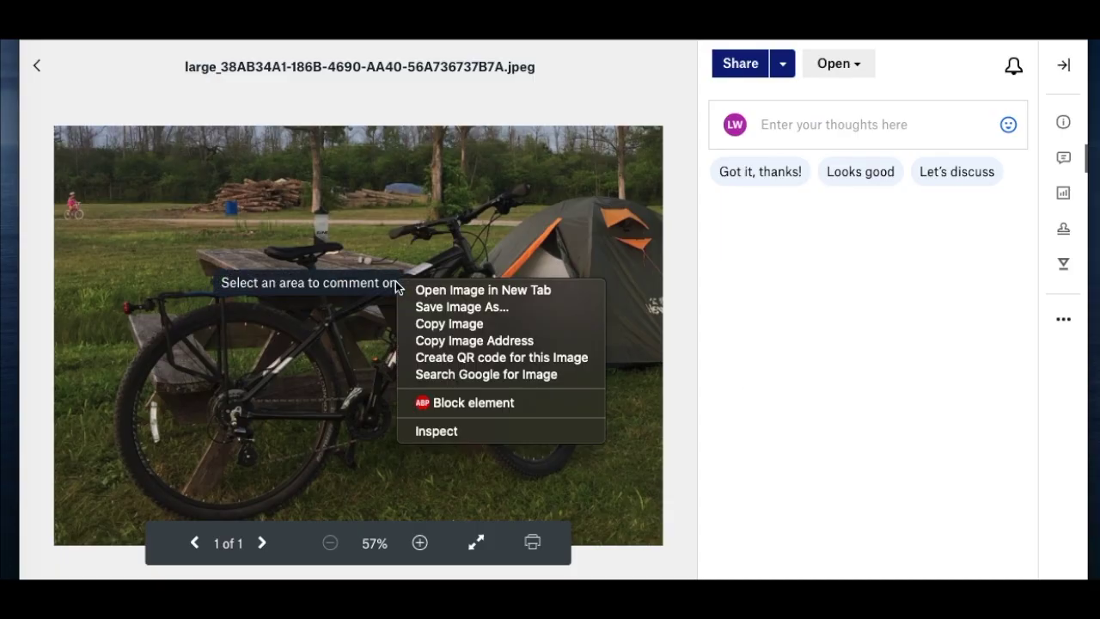
left_click(474, 341)
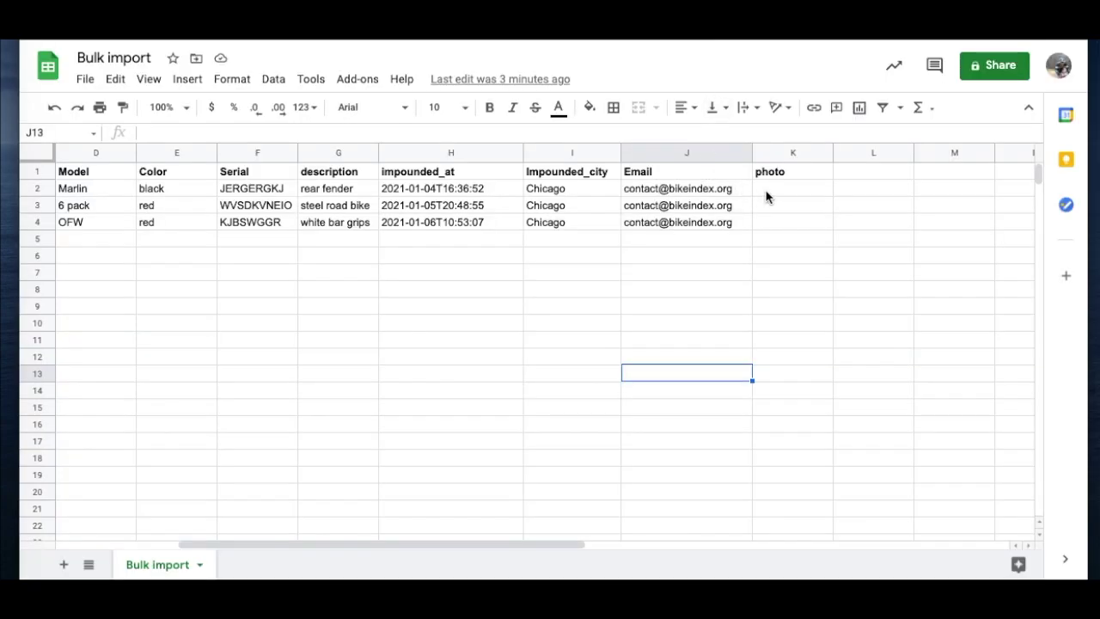
left_click(768, 195)
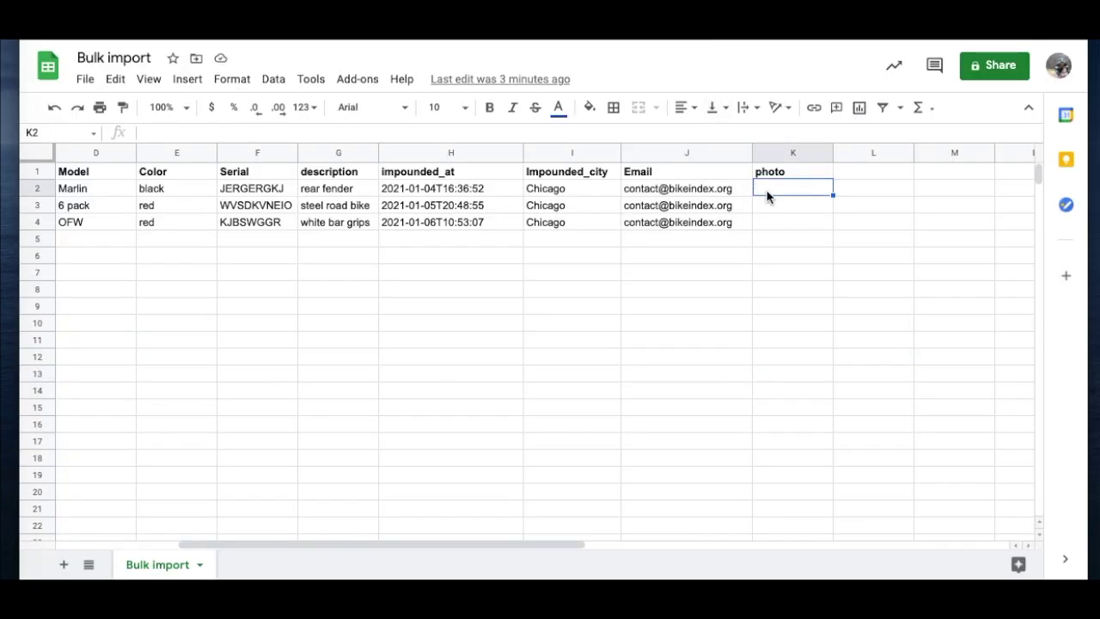
key("ctrl+v")
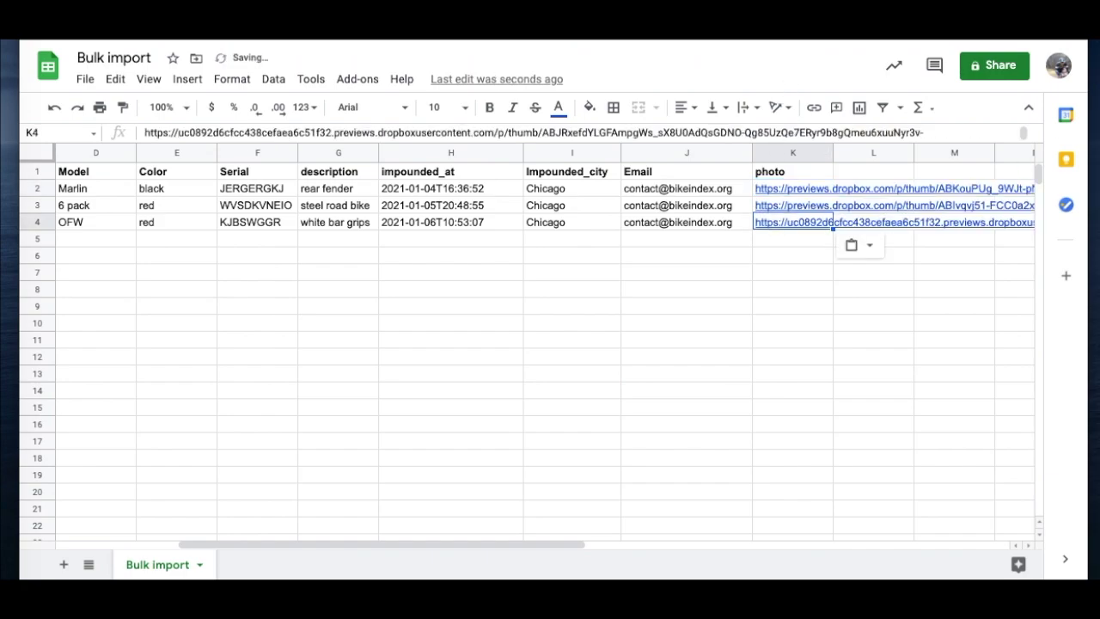
Download the current Bulk import sheet as a comma-separated values (.csv) file
scroll(539, 382, "left", 5)
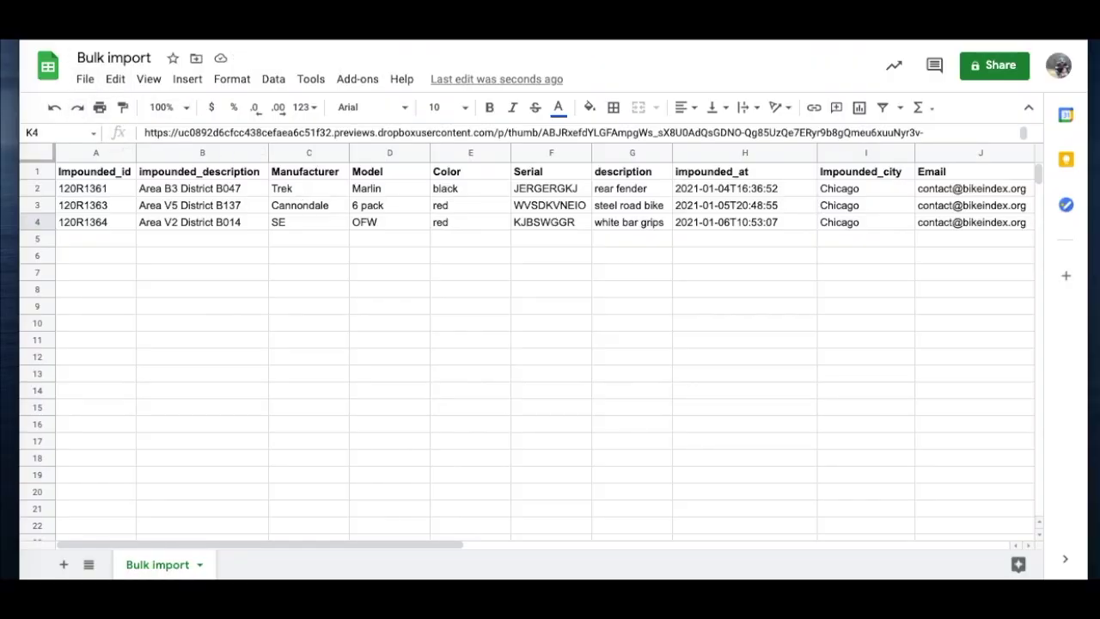
left_click(84, 80)
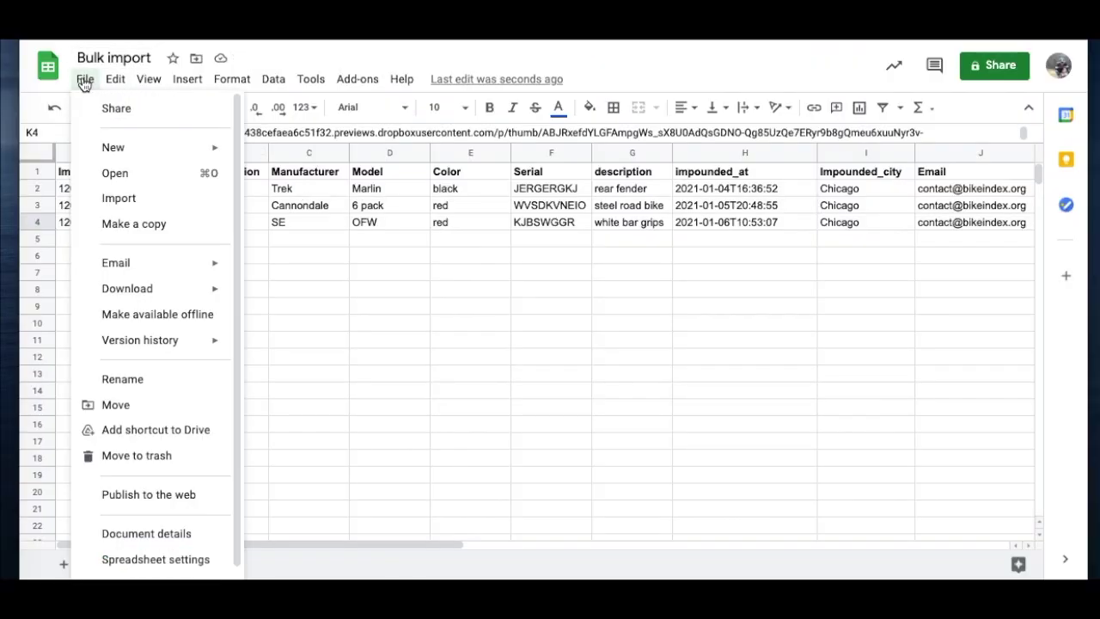
mouse_move(172, 292)
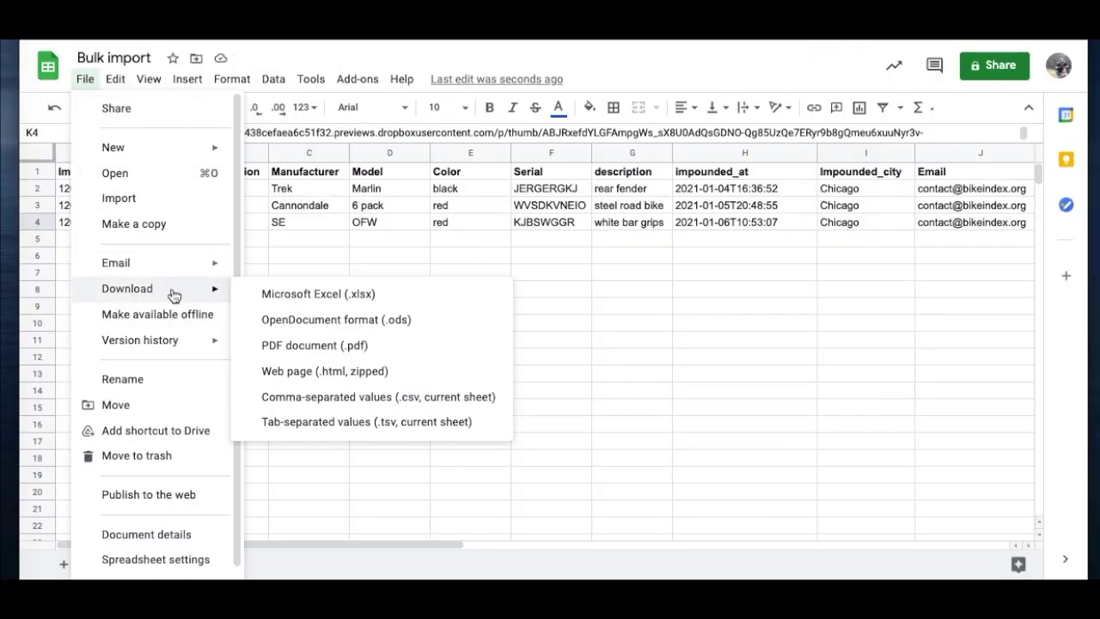
left_click(412, 402)
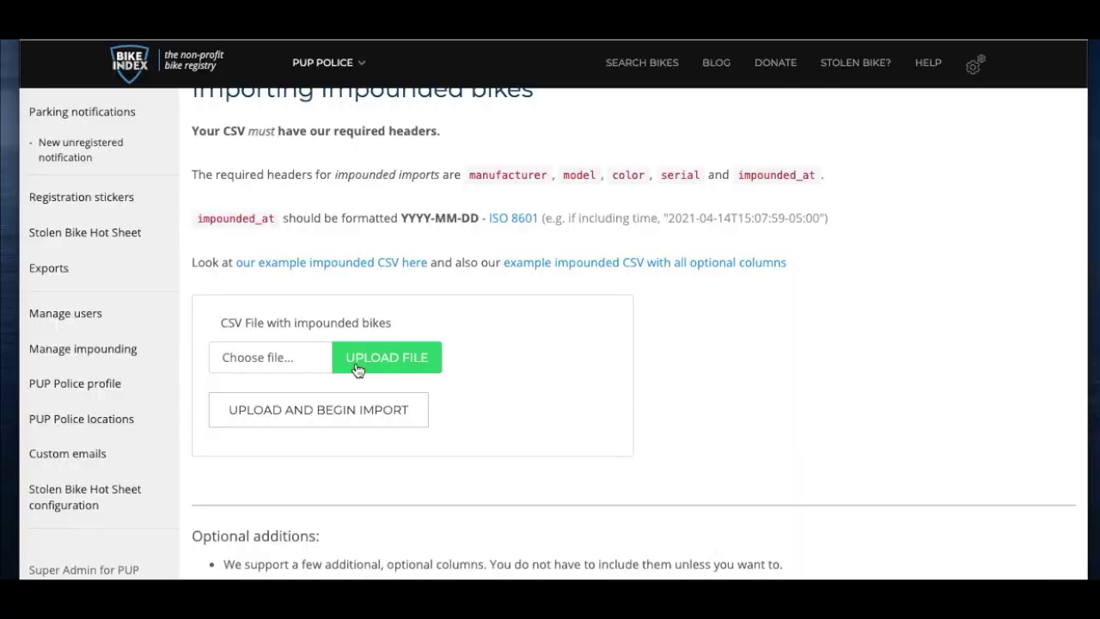
Choose "Bulk import - Bulk import (1).csv" from Downloads as the impounded bikes file, then upload it and begin the import
left_click(357, 369)
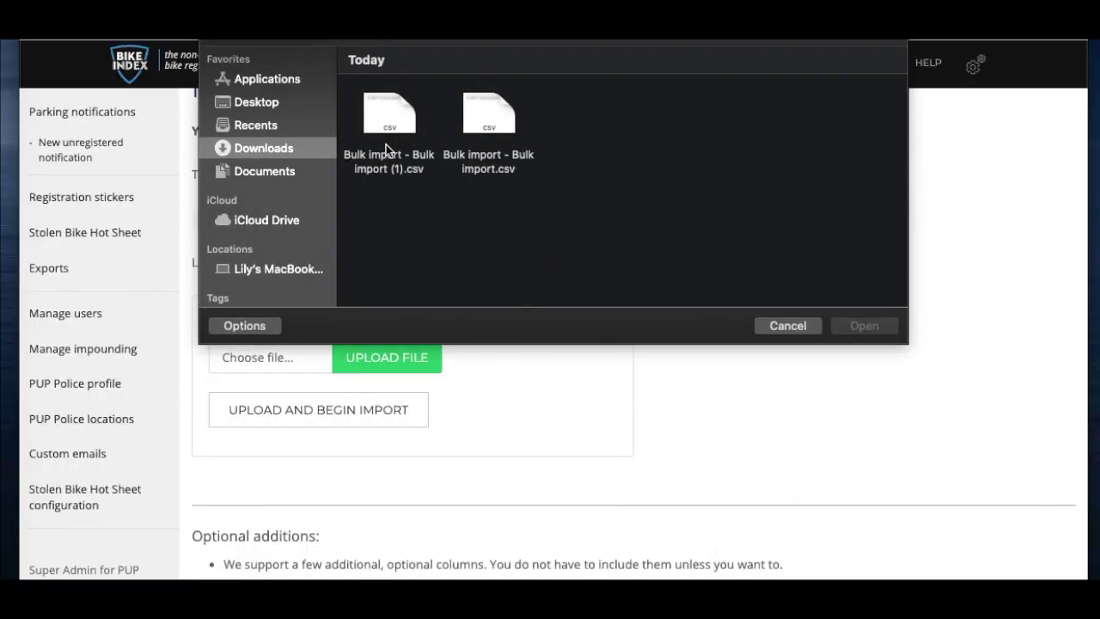
left_click(387, 101)
left_click(864, 325)
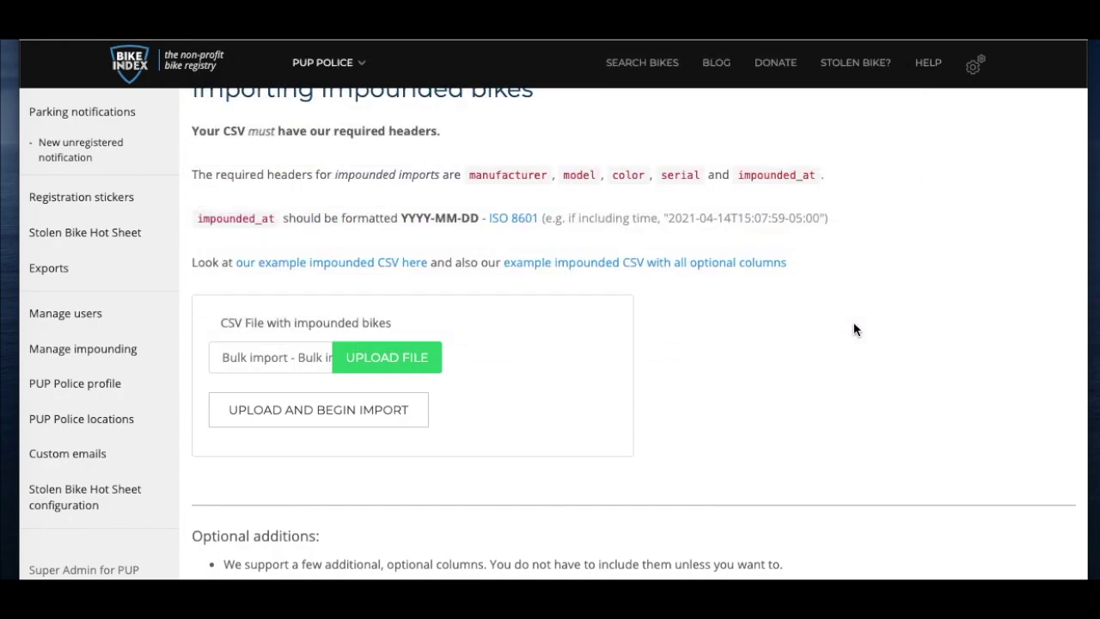
left_click(367, 409)
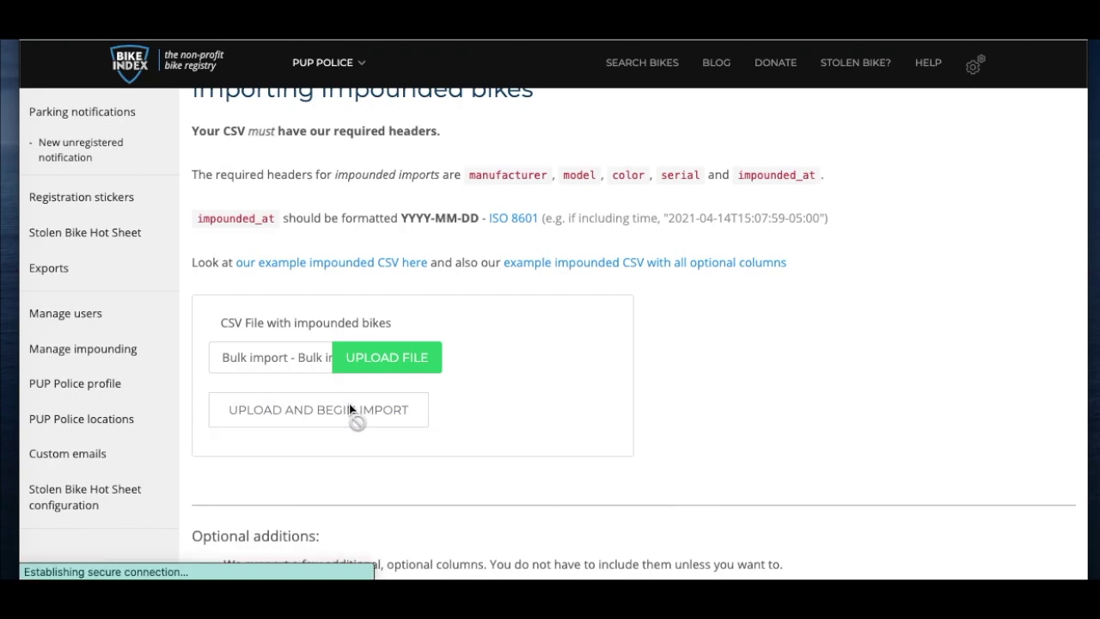
left_click(216, 398)
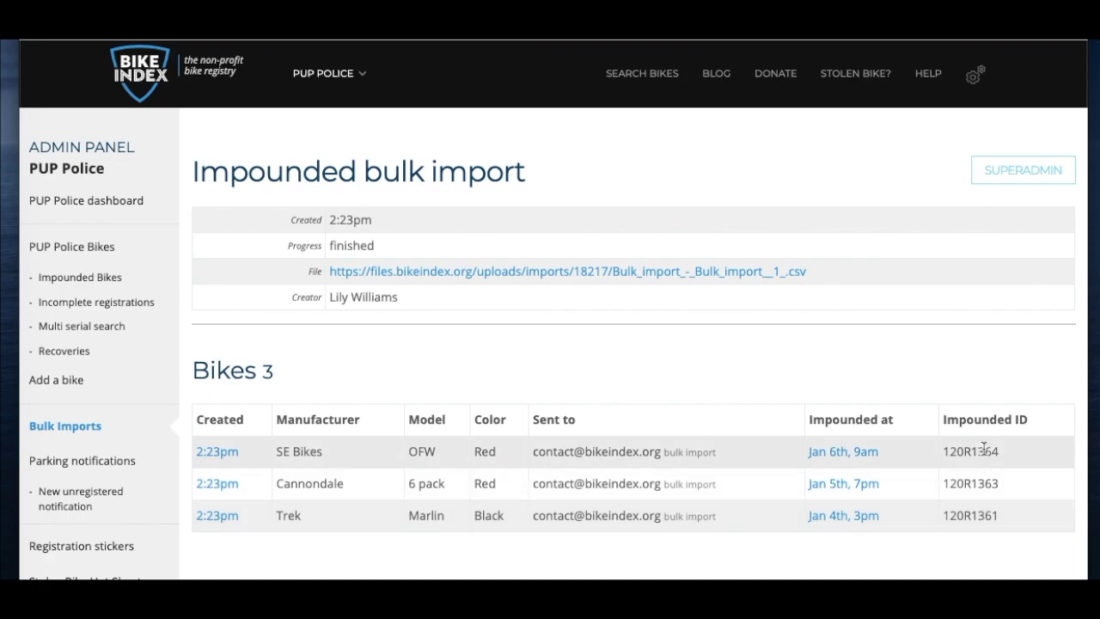
Open the imported SE Bikes OFW record in a new tab and check its photo and impound details
scroll(687, 343, "down", 1)
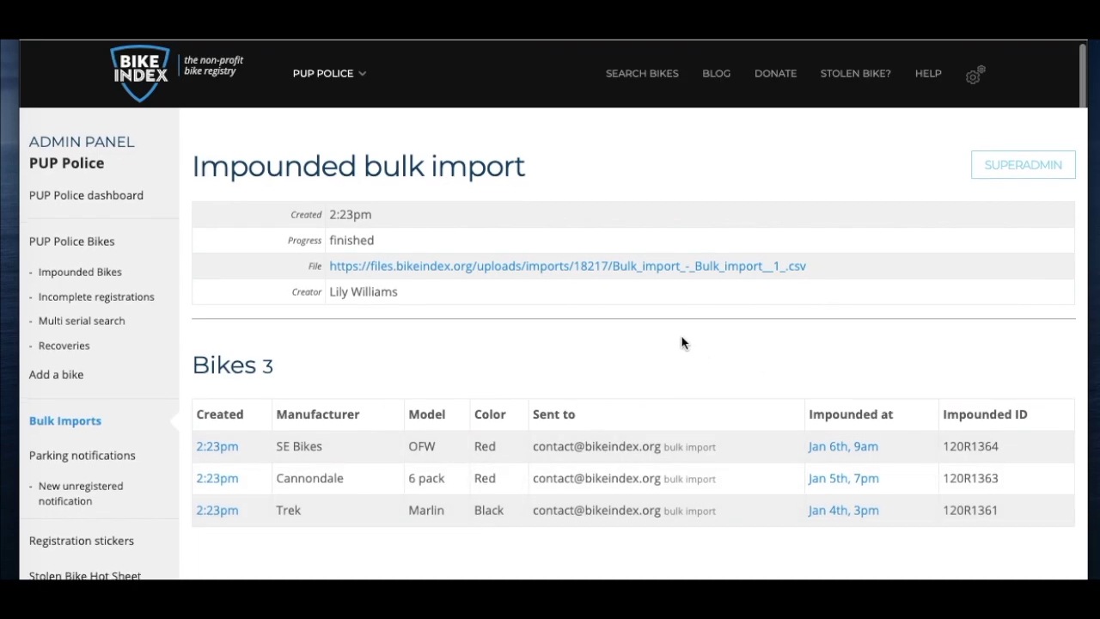
right_click(226, 442)
left_click(258, 400)
key("ctrl+Tab")
scroll(355, 306, "down", 5)
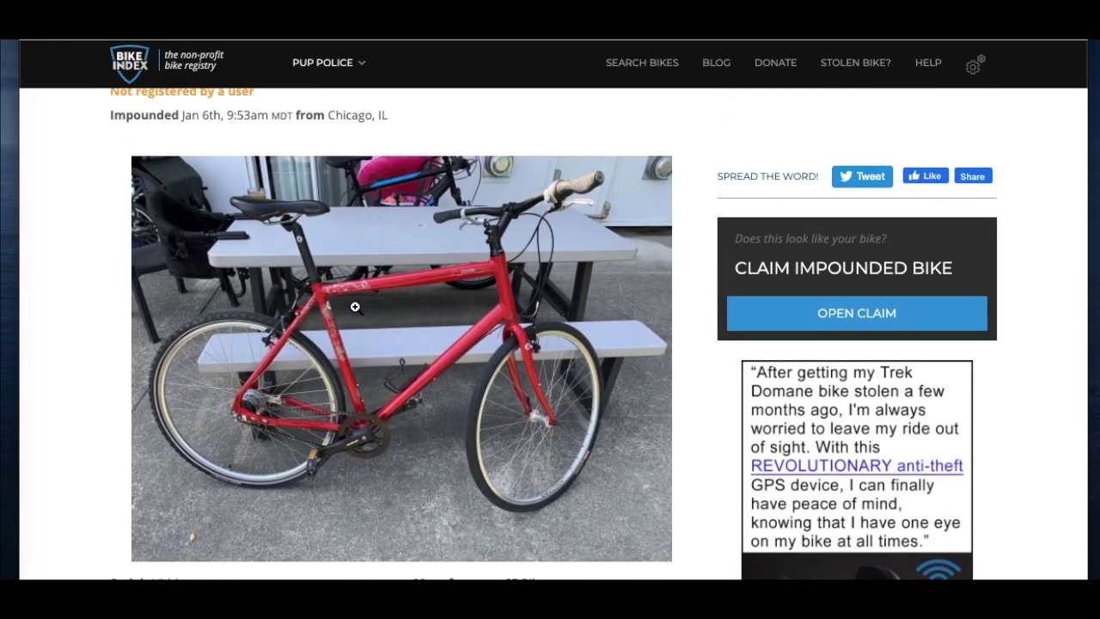
scroll(344, 308, "up", 5)
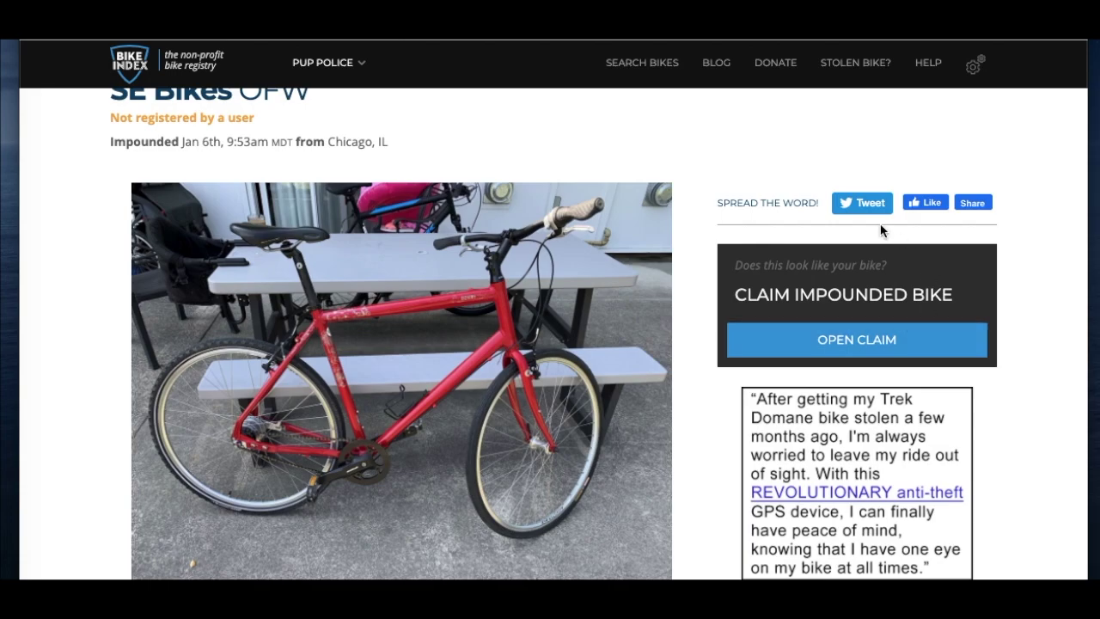
scroll(631, 359, "up", 3)
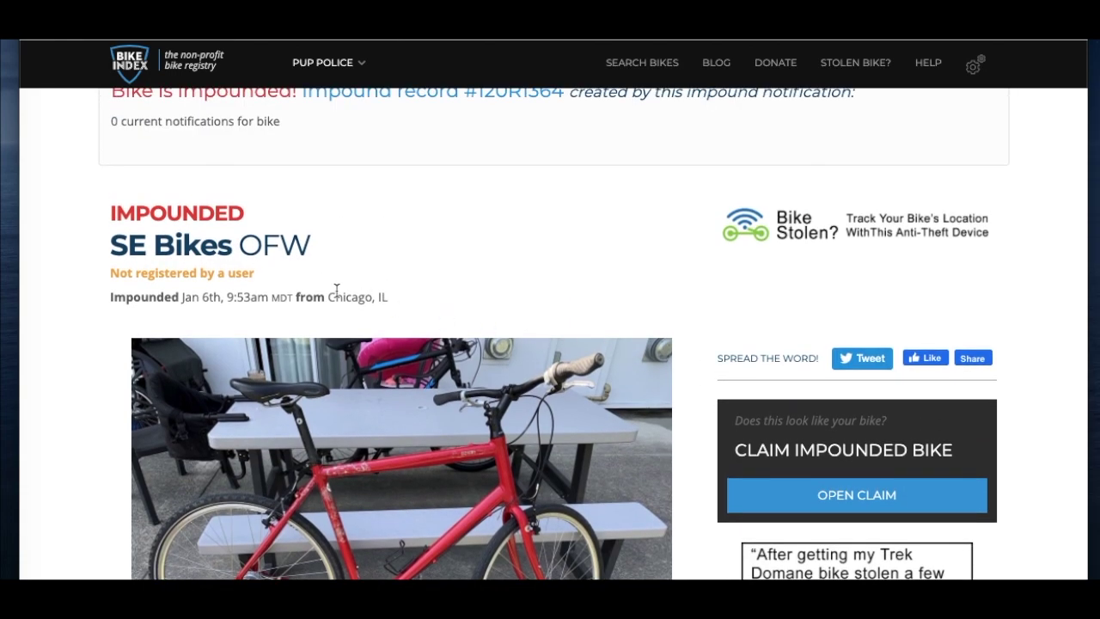
Review the SE Bikes OFW record's registration status, distinguishing features, impound location map and incident description
left_click_drag(110, 275, 258, 285)
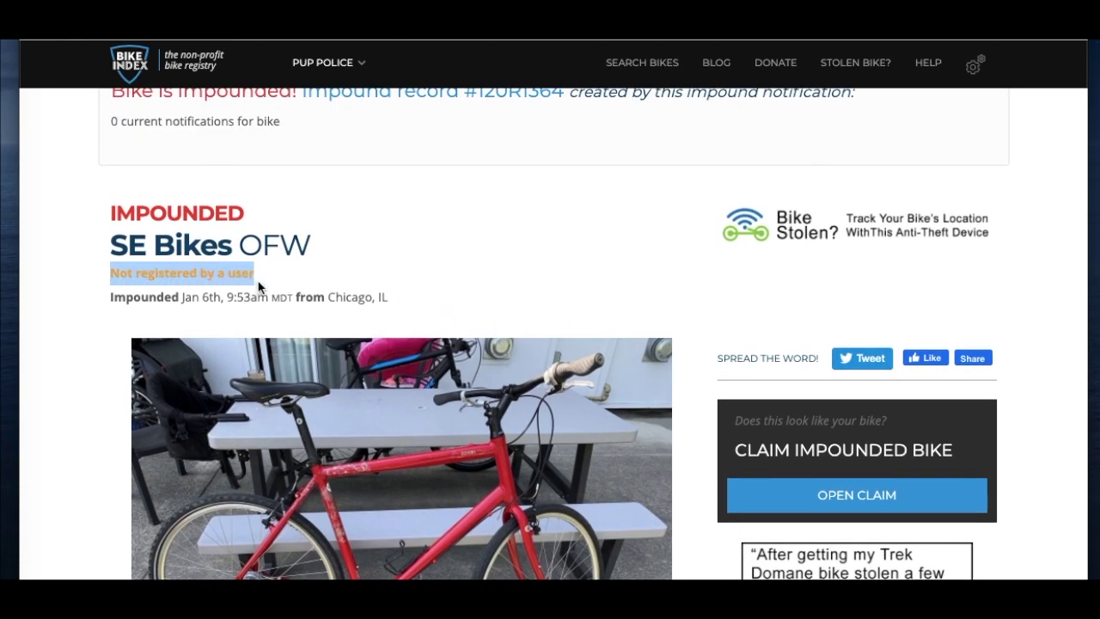
left_click(427, 252)
scroll(426, 245, "down", 3)
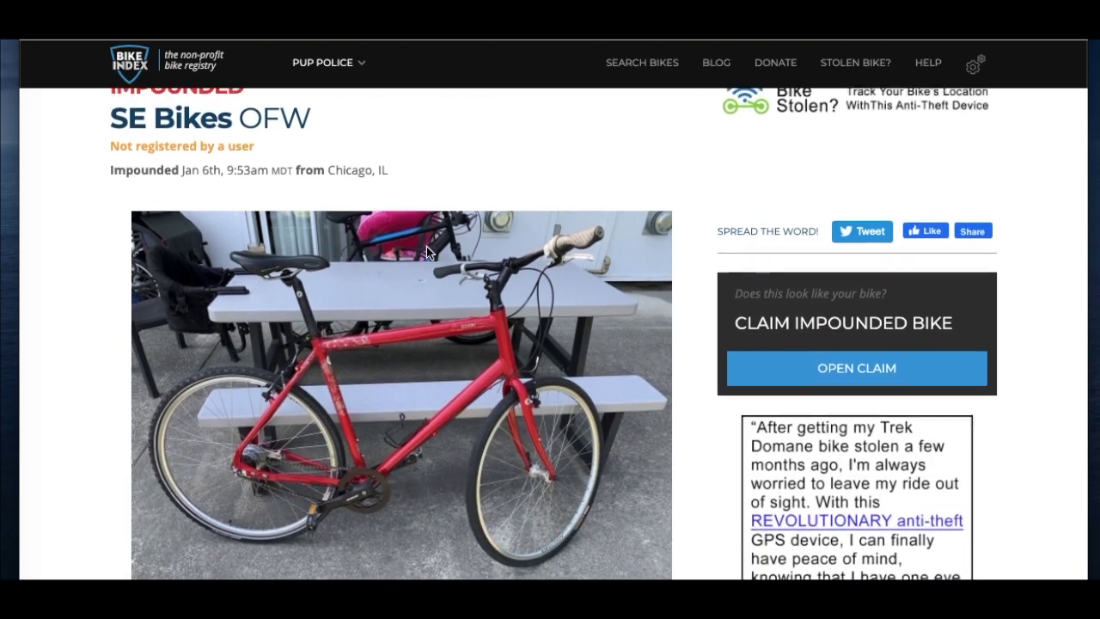
scroll(818, 238, "down", 8)
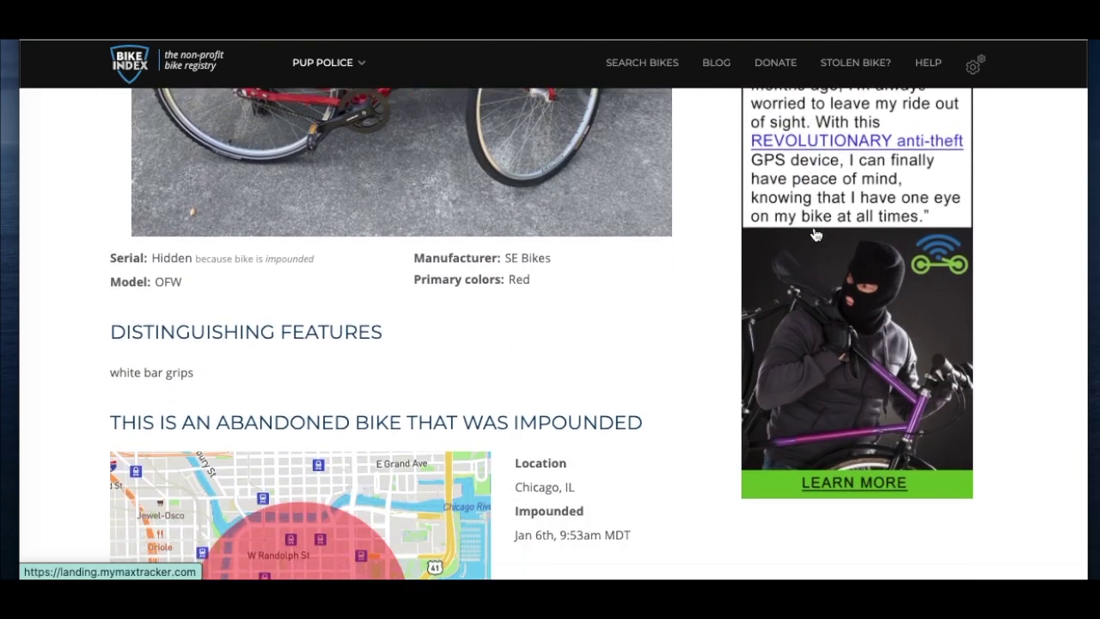
scroll(622, 449, "down", 1)
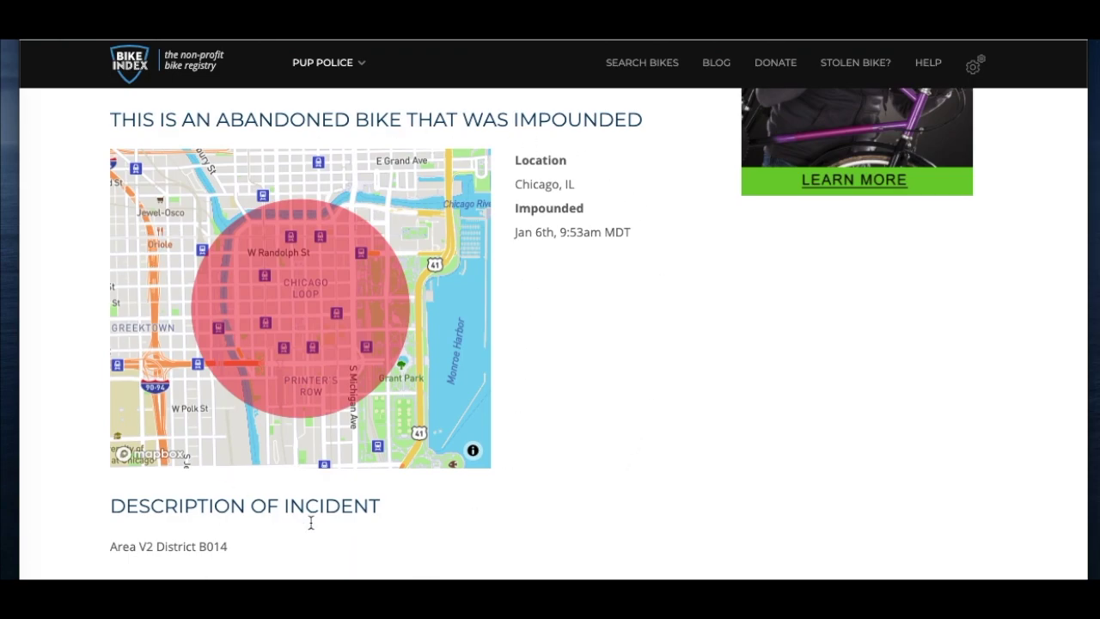
scroll(618, 421, "down", 1)
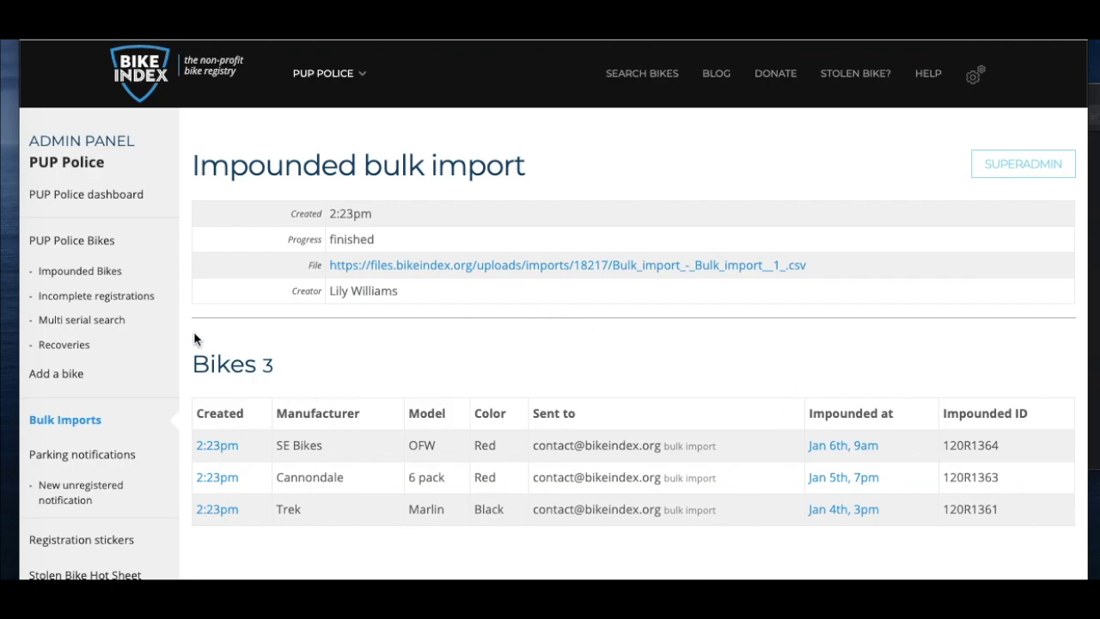
Open the PUP Police list of impounded bikes and look through its current impound records
left_click(104, 273)
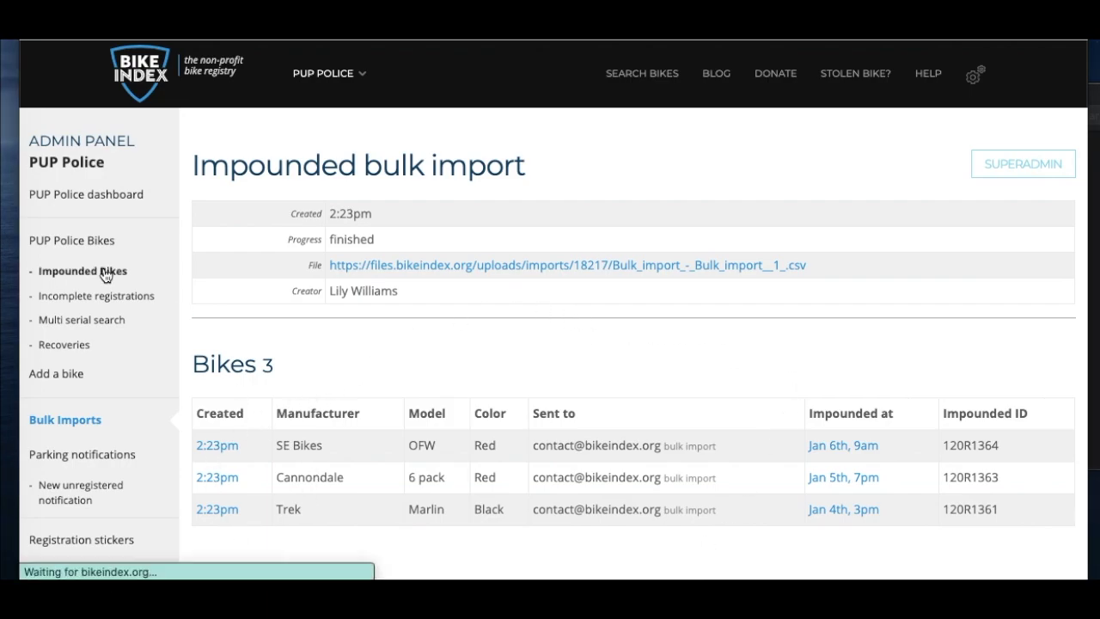
scroll(467, 393, "down", 1)
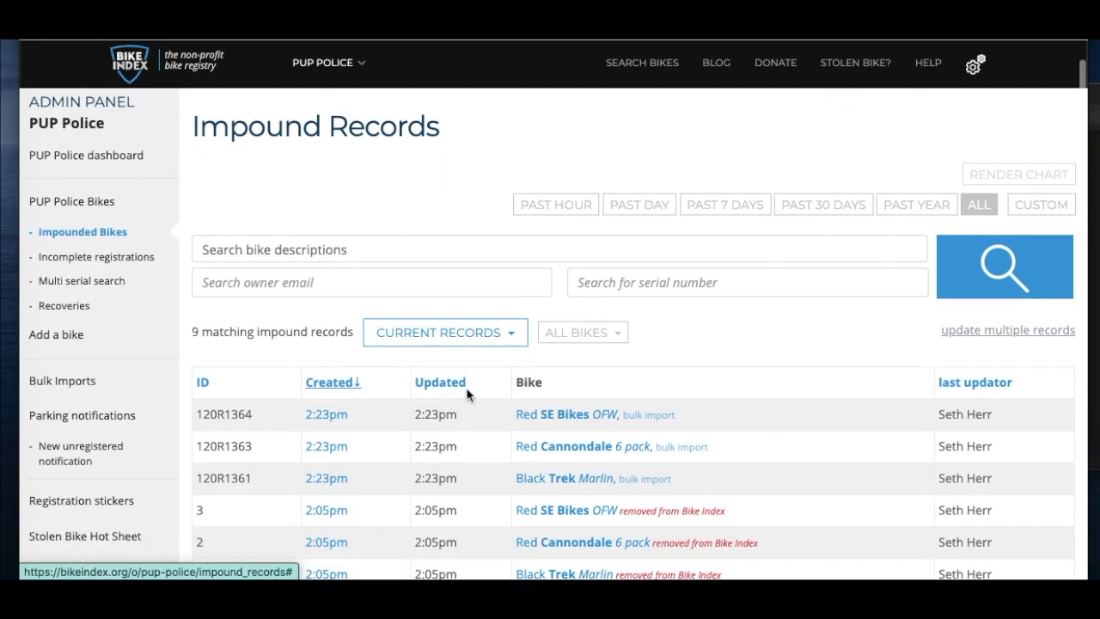
scroll(467, 391, "down", 3)
scroll(466, 391, "up", 5)
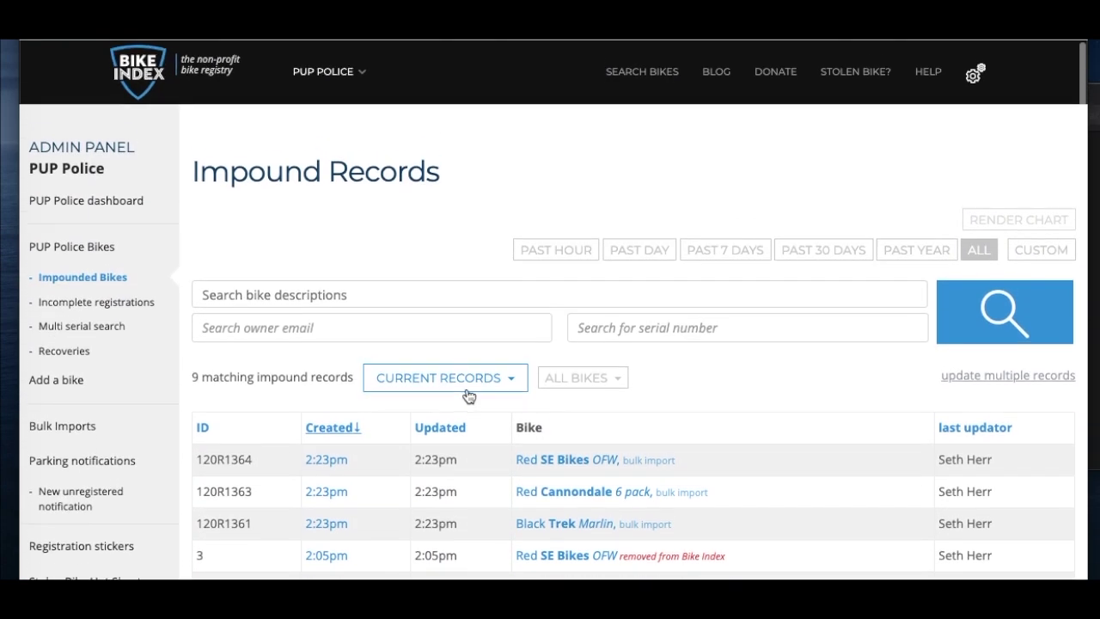
Open the PUP Police impound settings and examine the public search, ID prefix and bulk import options
scroll(623, 468, "down", 5)
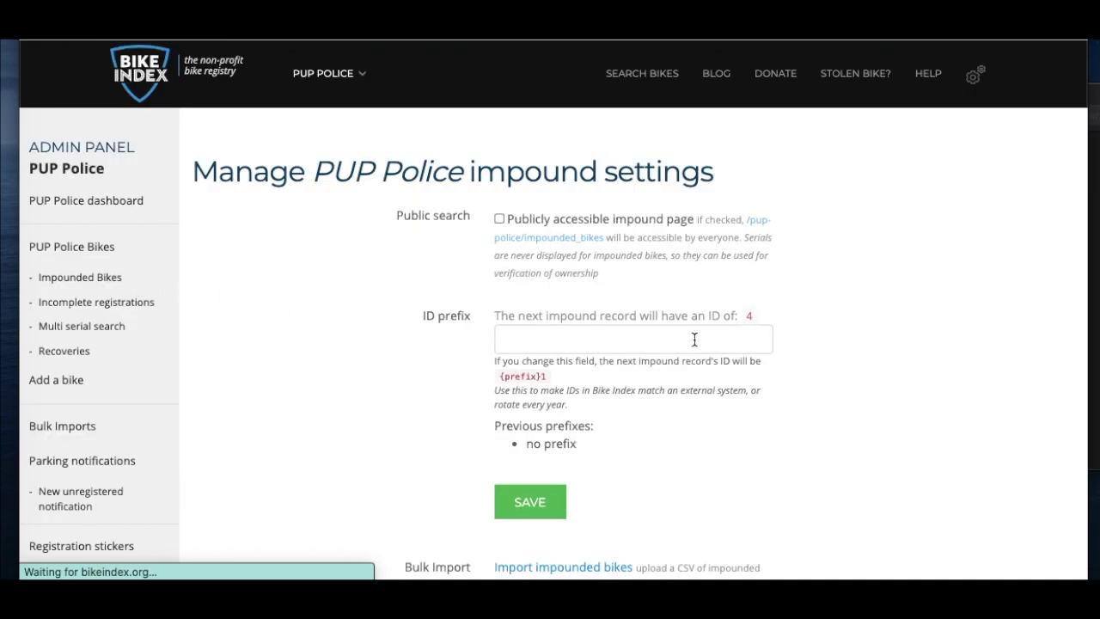
scroll(925, 325, "down", 1)
scroll(924, 325, "down", 1)
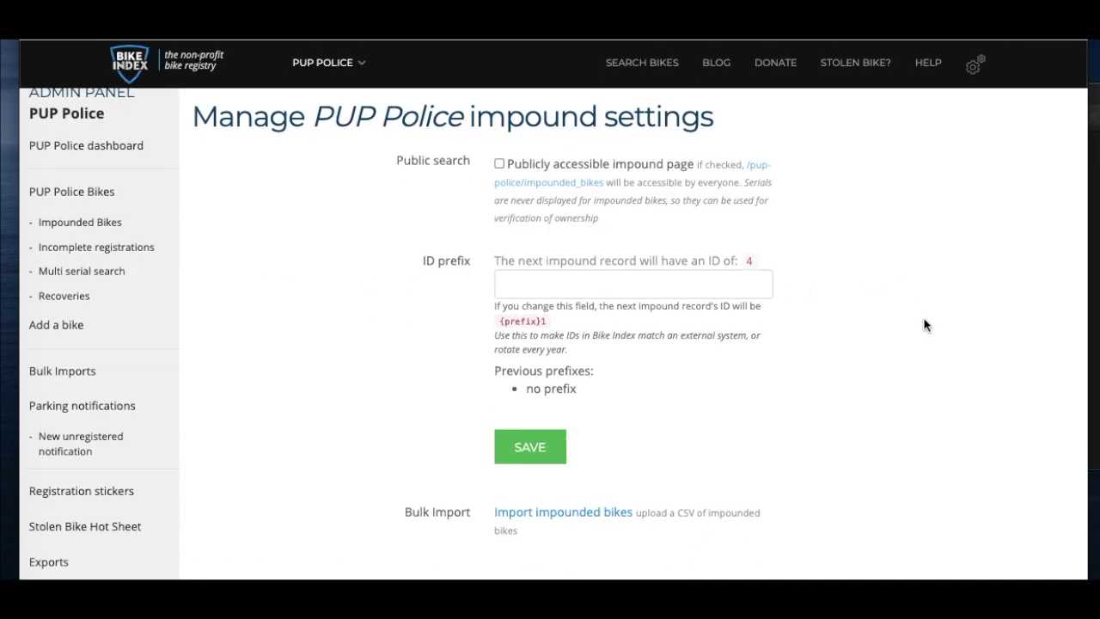
scroll(924, 325, "down", 3)
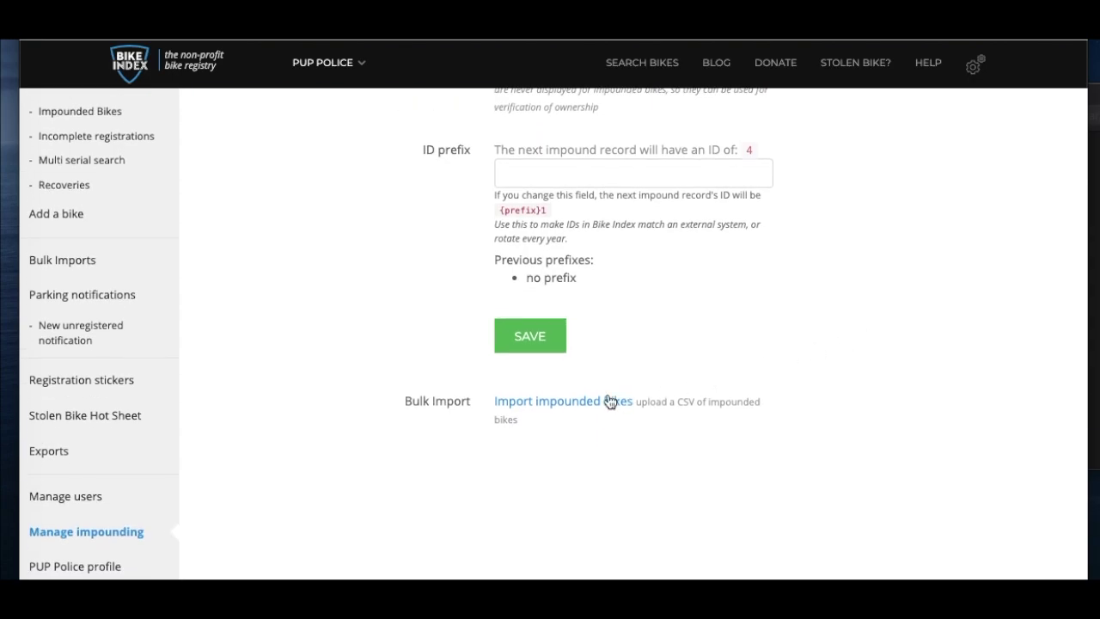
scroll(745, 379, "up", 3)
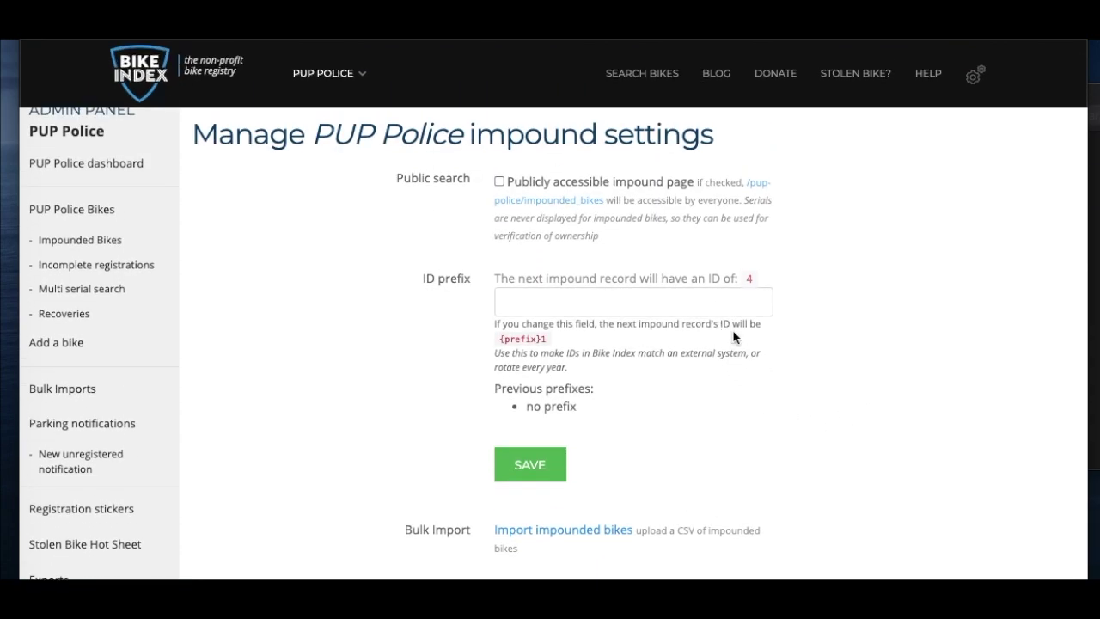
left_click(702, 299)
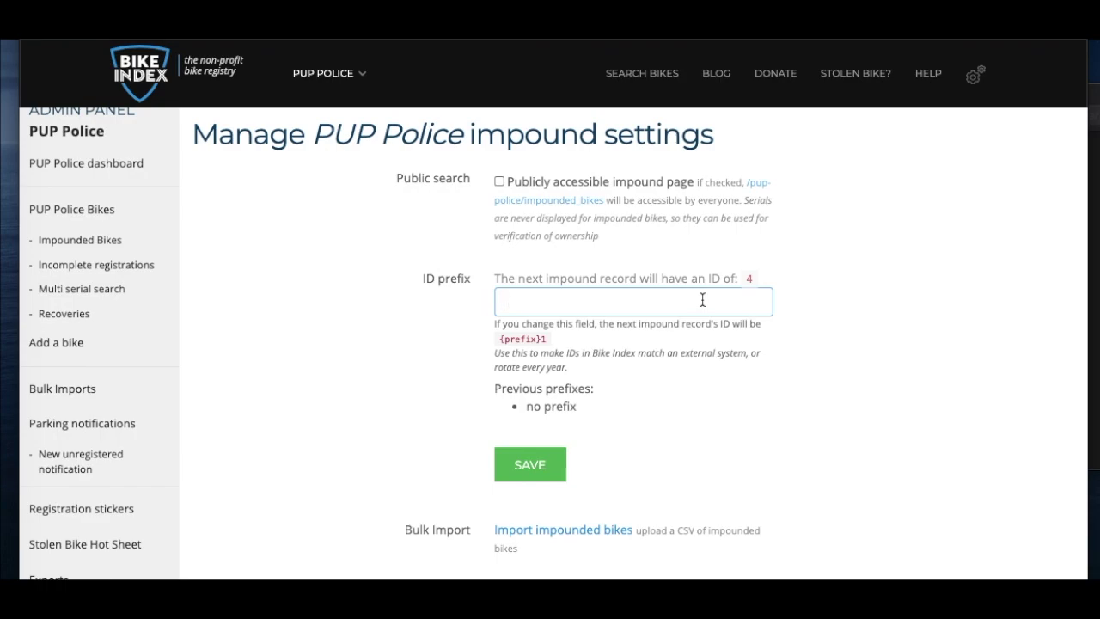
type("1")
key("Return")
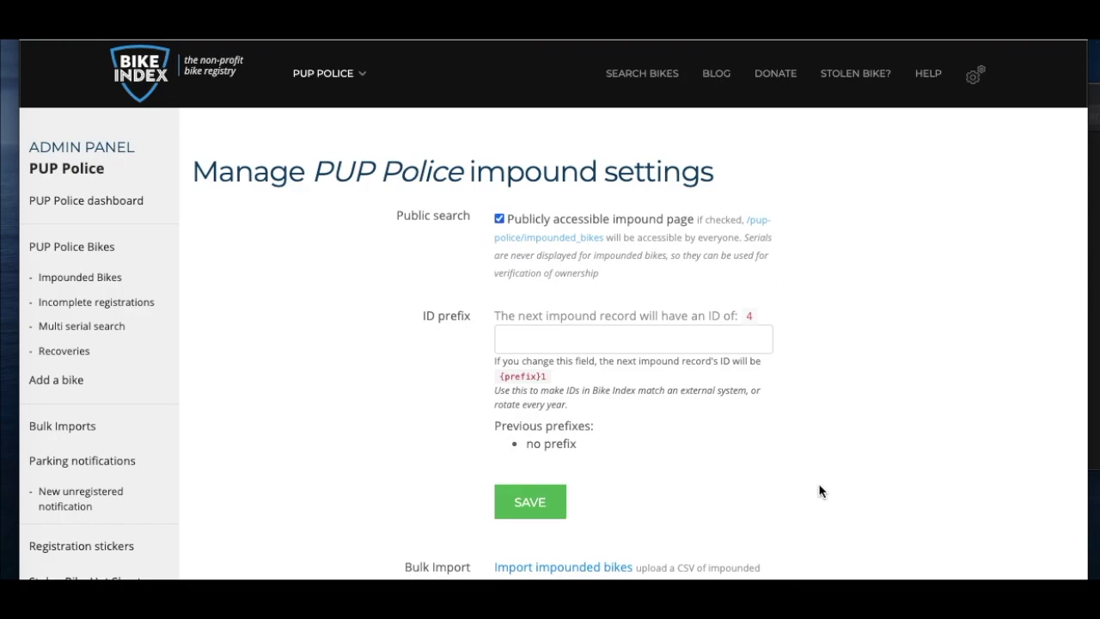
Enable the publicly accessible impound page in the PUP Police impound settings and save the change
scroll(812, 488, "down", 1)
left_click(542, 469)
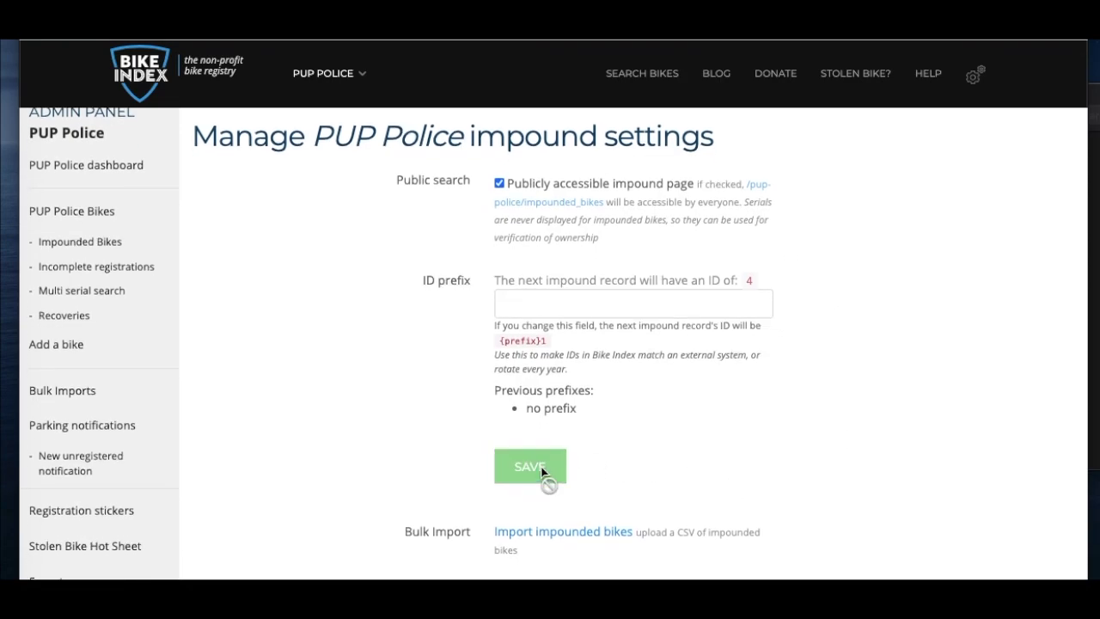
left_click(1004, 182)
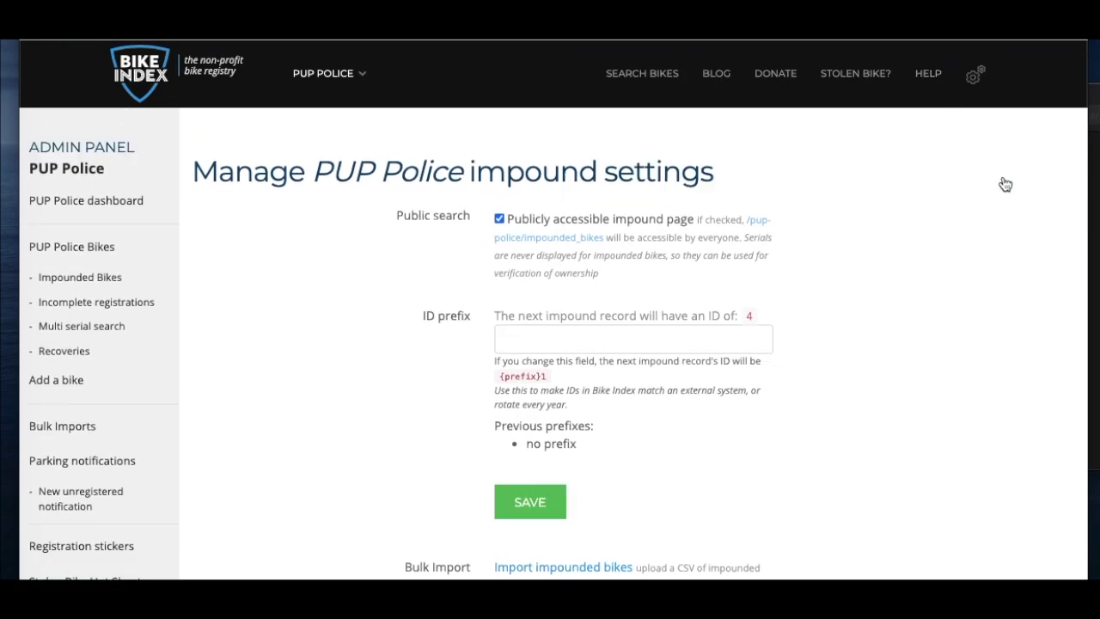
Open the public PUP Police impounded bikes page and look through the listed impound records
left_click(763, 222)
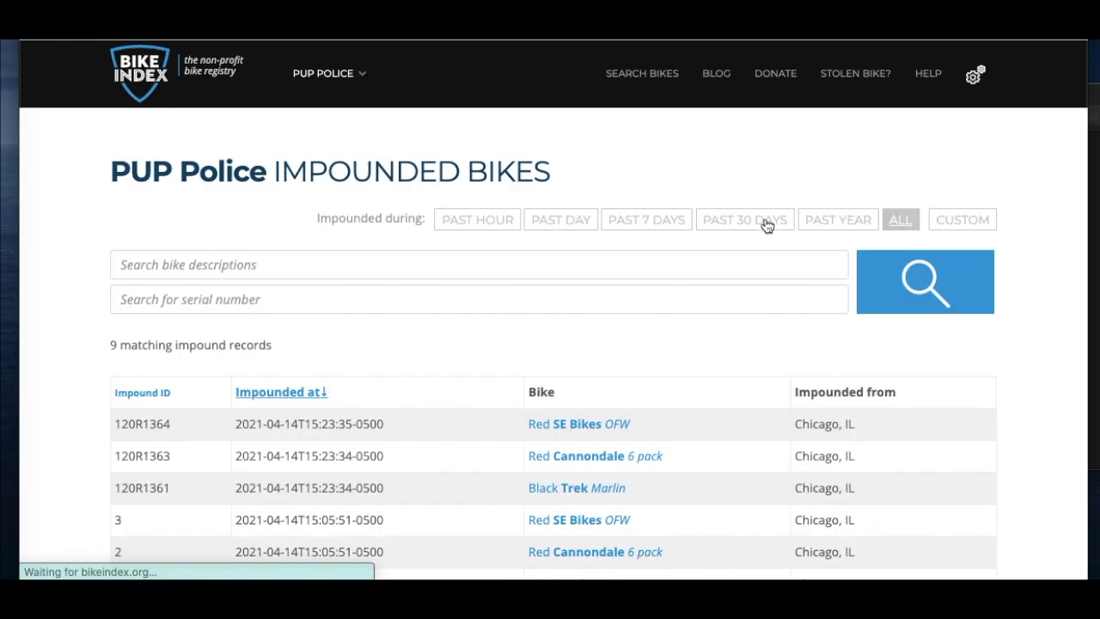
scroll(962, 455, "down", 1)
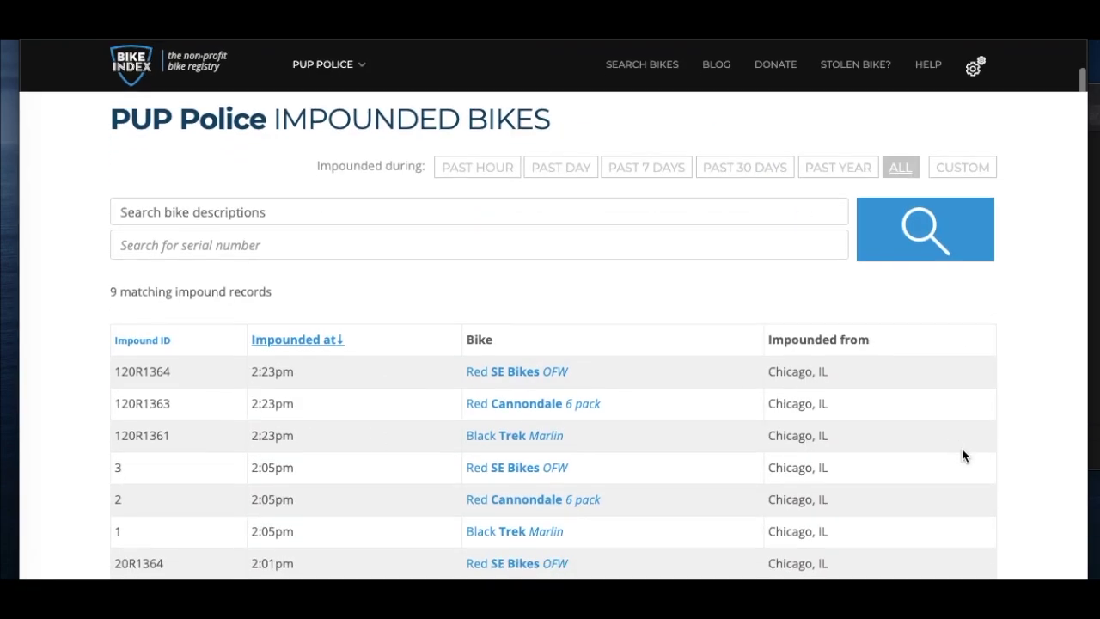
scroll(962, 449, "down", 3)
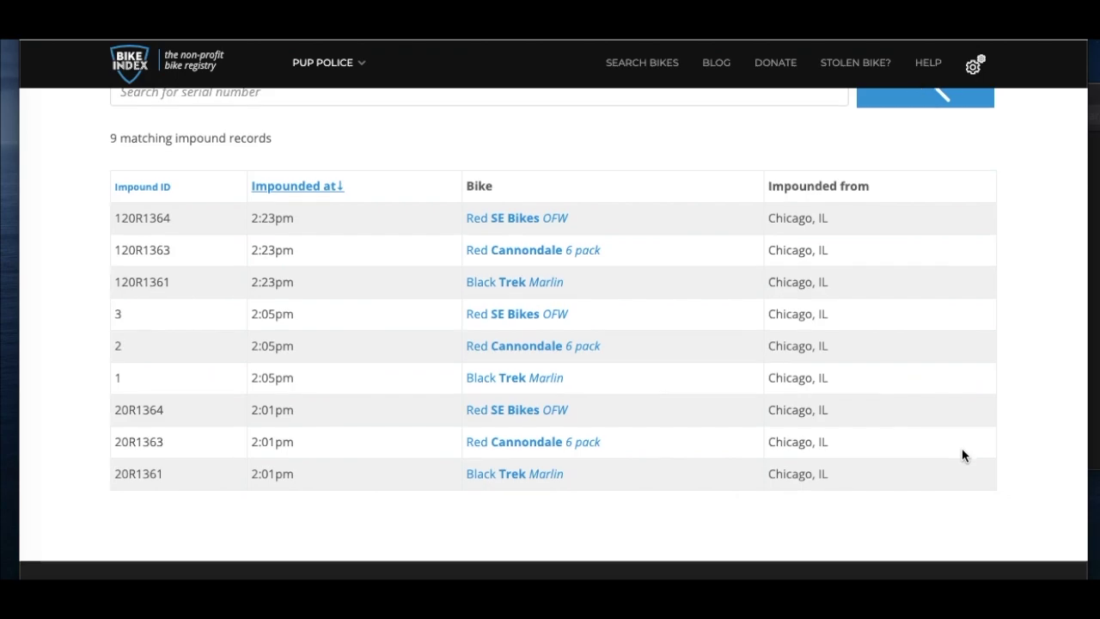
scroll(961, 447, "up", 4)
Open the newest red SE Bikes OFW from the public impound list and examine its serial, model and features
left_click(526, 424)
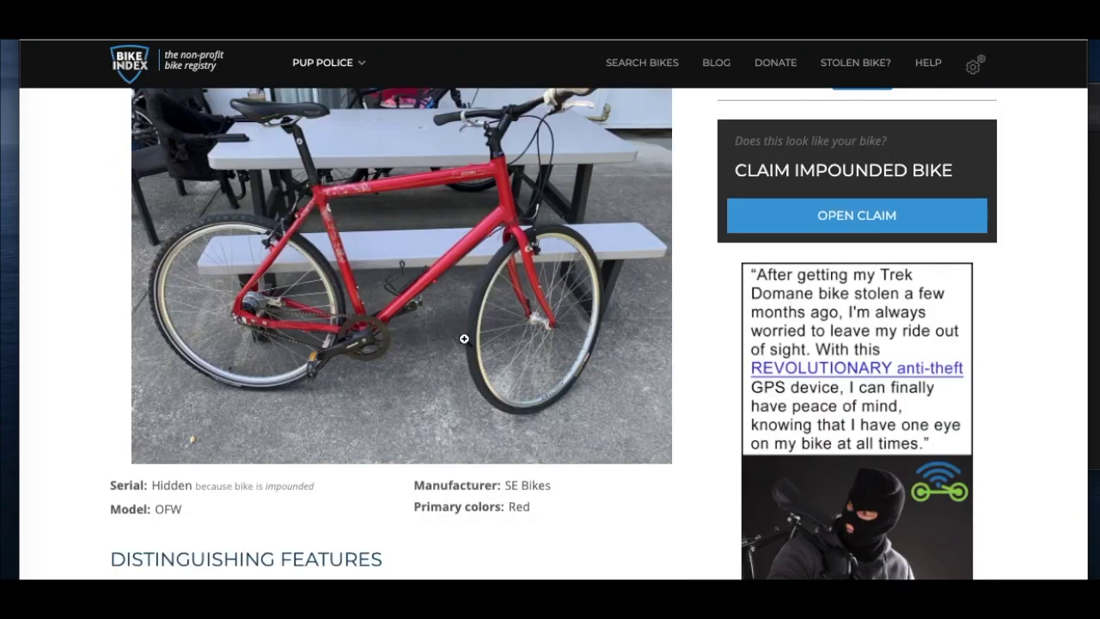
scroll(463, 338, "down", 2)
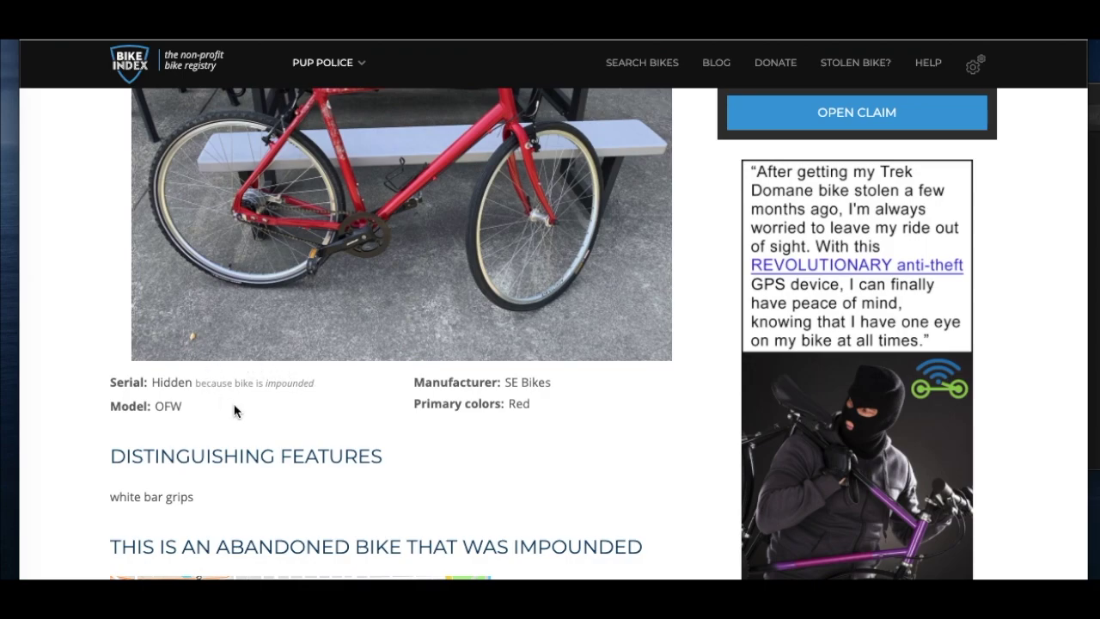
scroll(375, 358, "down", 2)
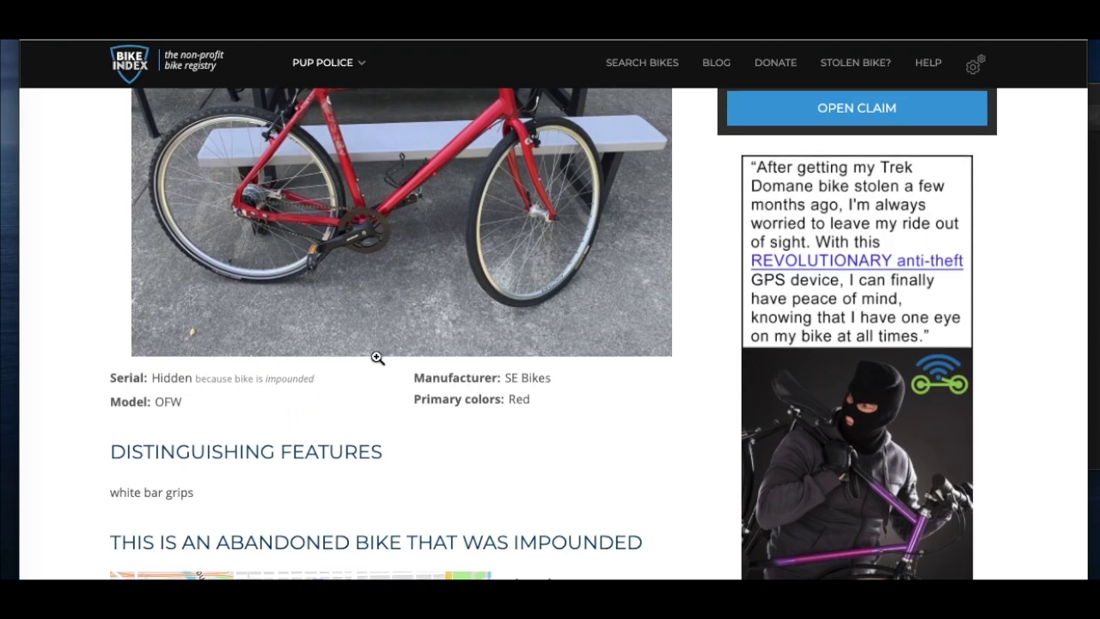
scroll(375, 361, "down", 4)
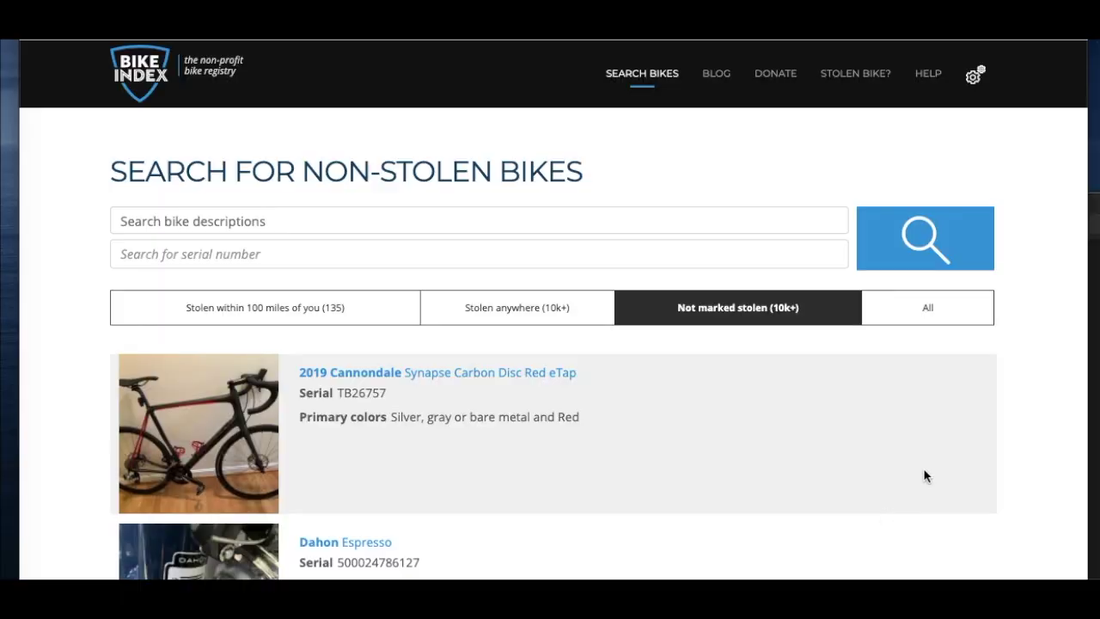
Search Bike Index for serial number KJBSWGGR among bikes stolen anywhere and look over the matches
left_click(267, 250)
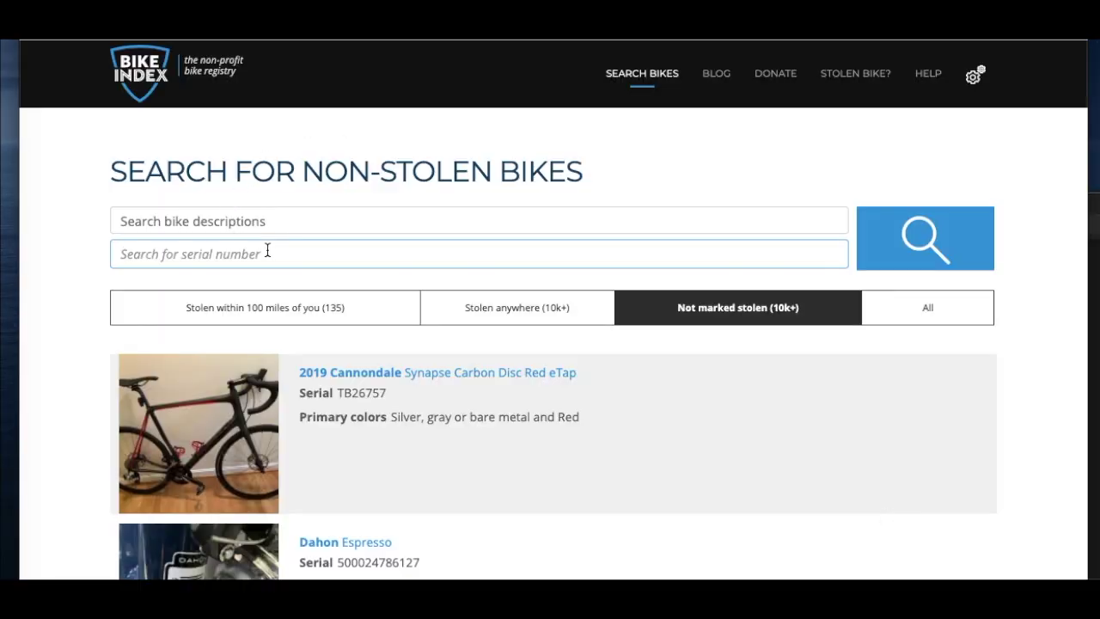
key("ctrl+v")
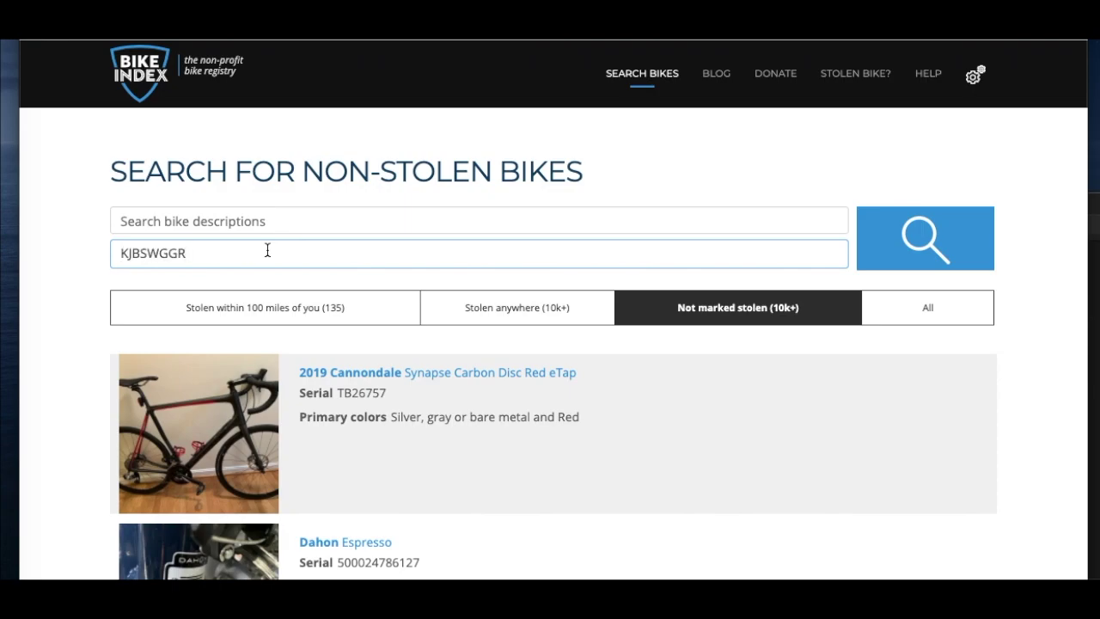
key("Return")
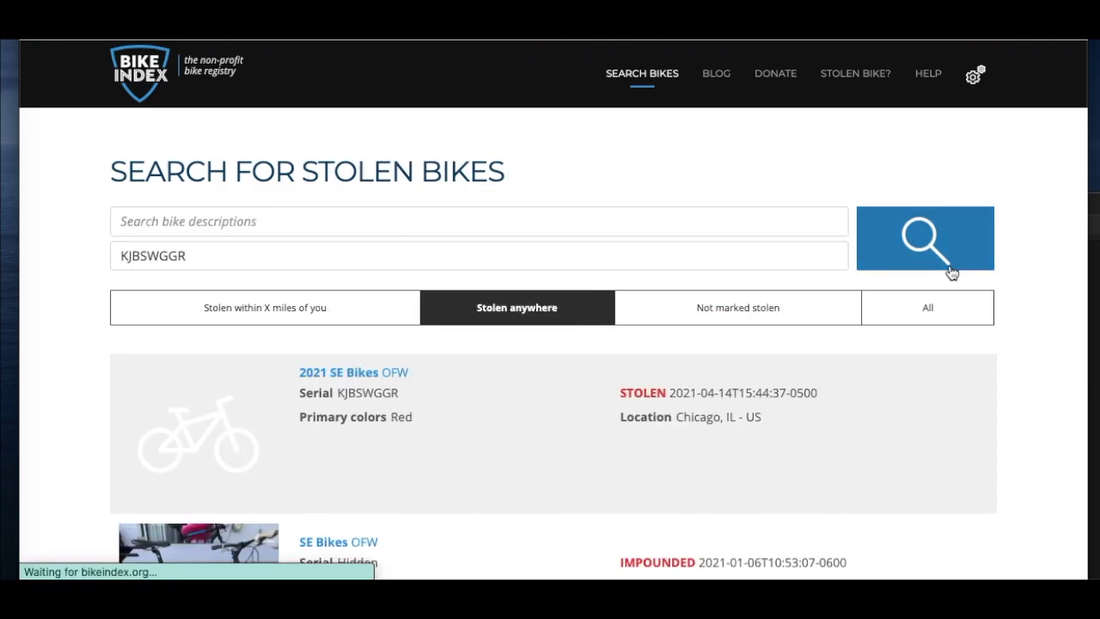
scroll(993, 384, "down", 2)
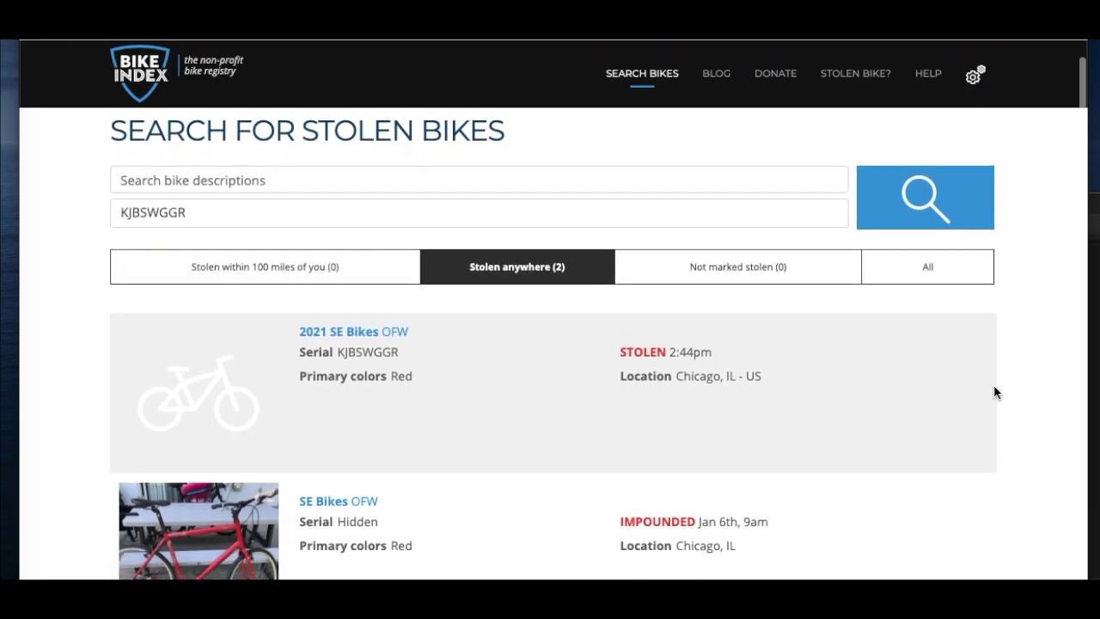
Open a claim on the impounded SE Bikes OFW from the search results, selecting the stolen 2021 SE Bikes OFW as the matching bike
scroll(913, 417, "down", 2)
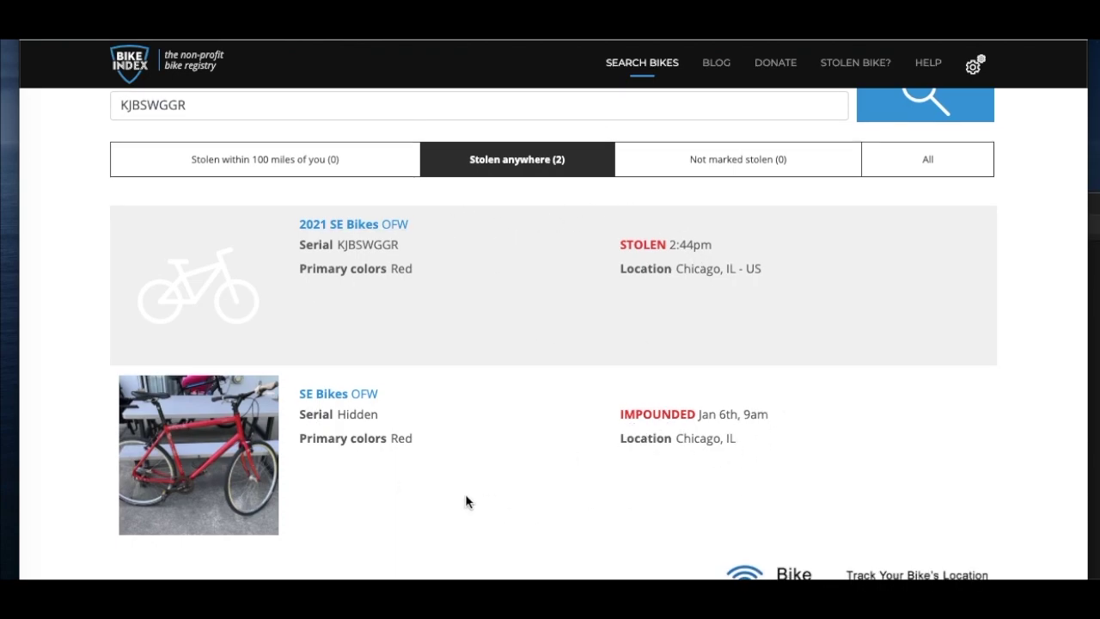
left_click(360, 398)
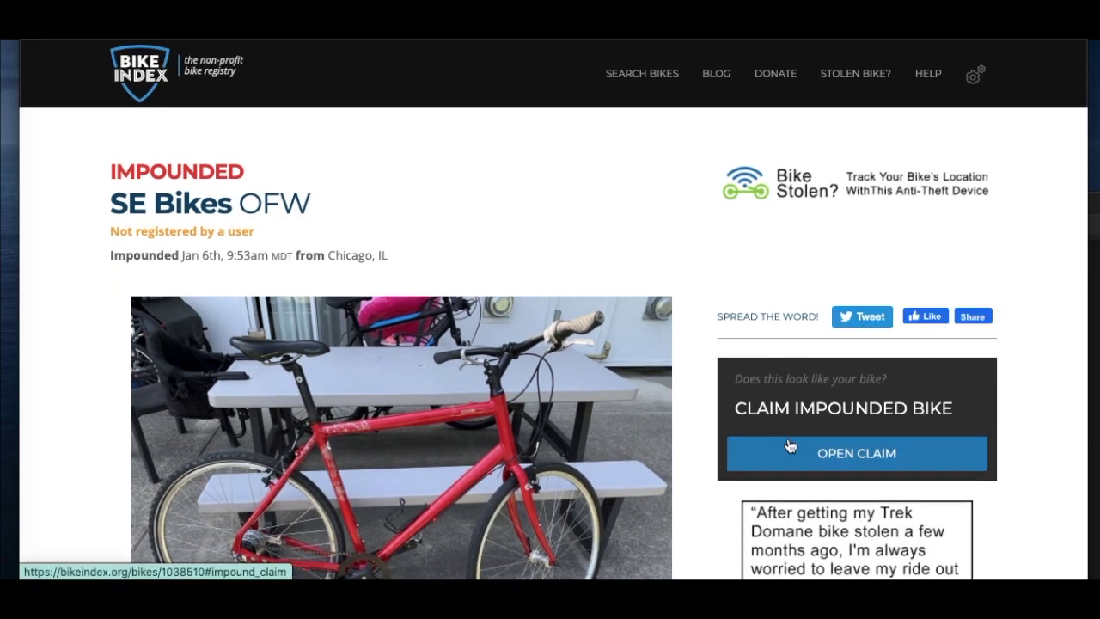
left_click(789, 444)
left_click(455, 273)
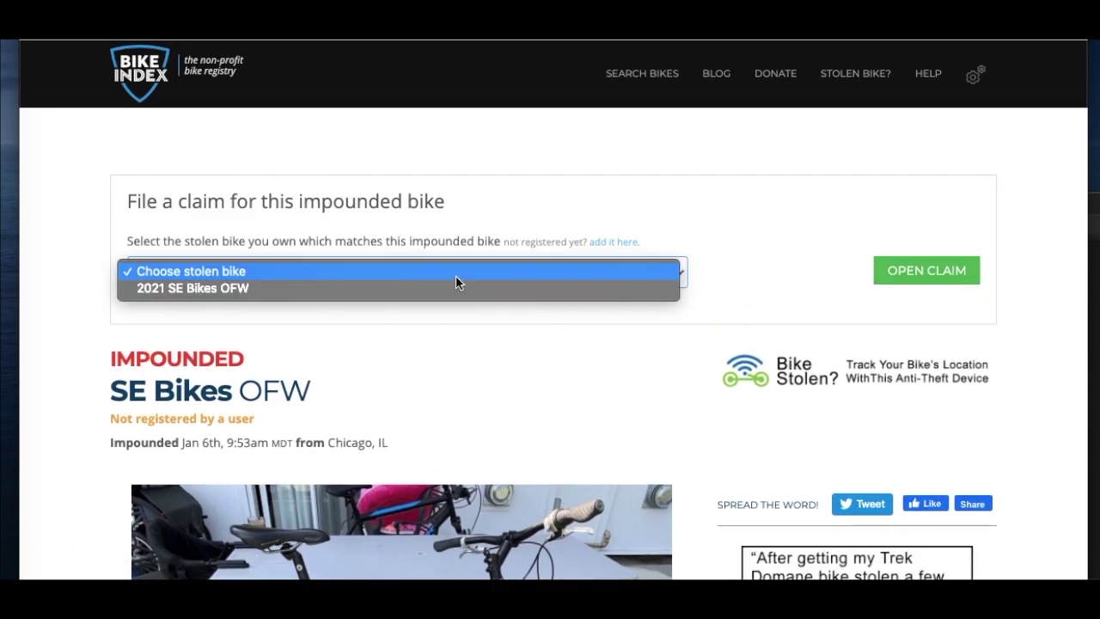
left_click(426, 289)
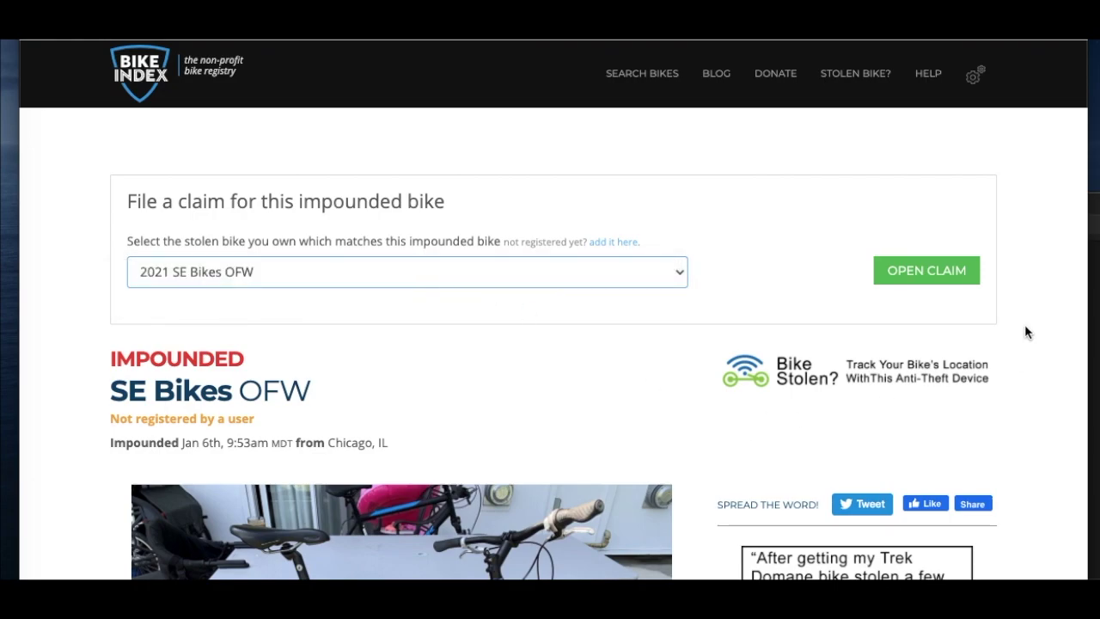
left_click(961, 273)
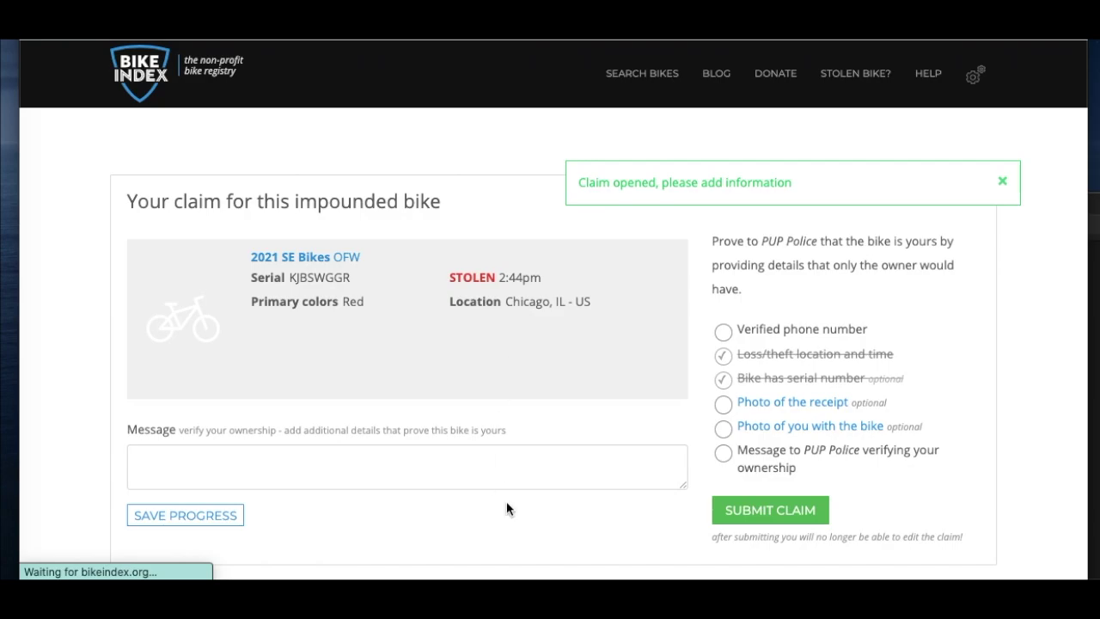
Submit the claim with a message saying the bike was lost about 6 months ago and offering receipt of purchase and identifying information
left_click(430, 476)
scroll(265, 438, "down", 1)
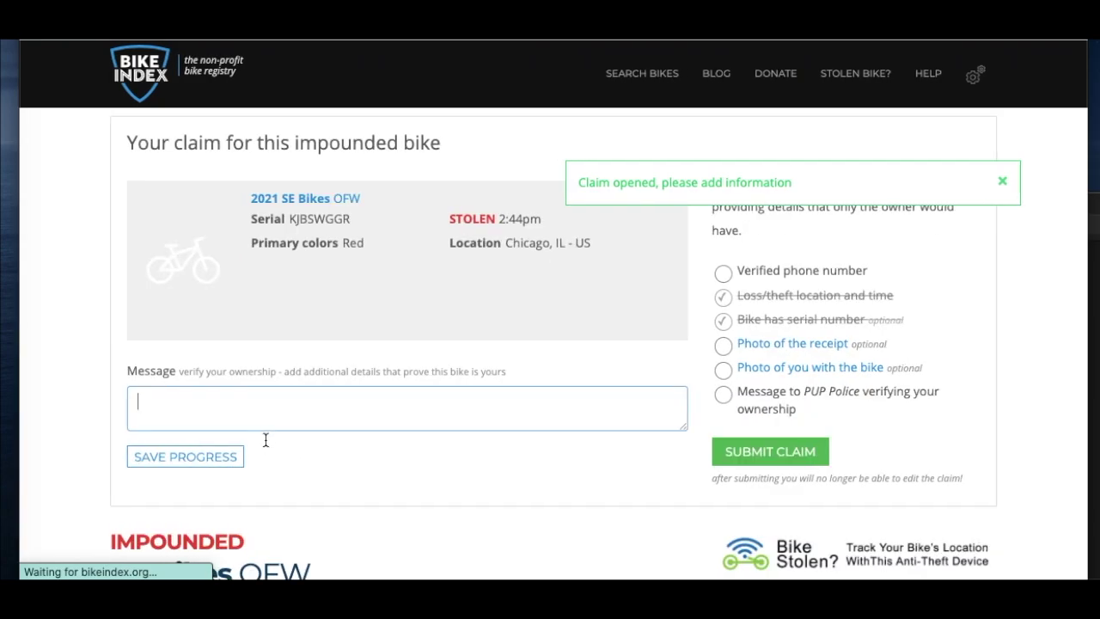
type("Hello, my bike was lost about 6 months ago, and this bike looks like a match. I can provide receipt of purchase and identifying information.")
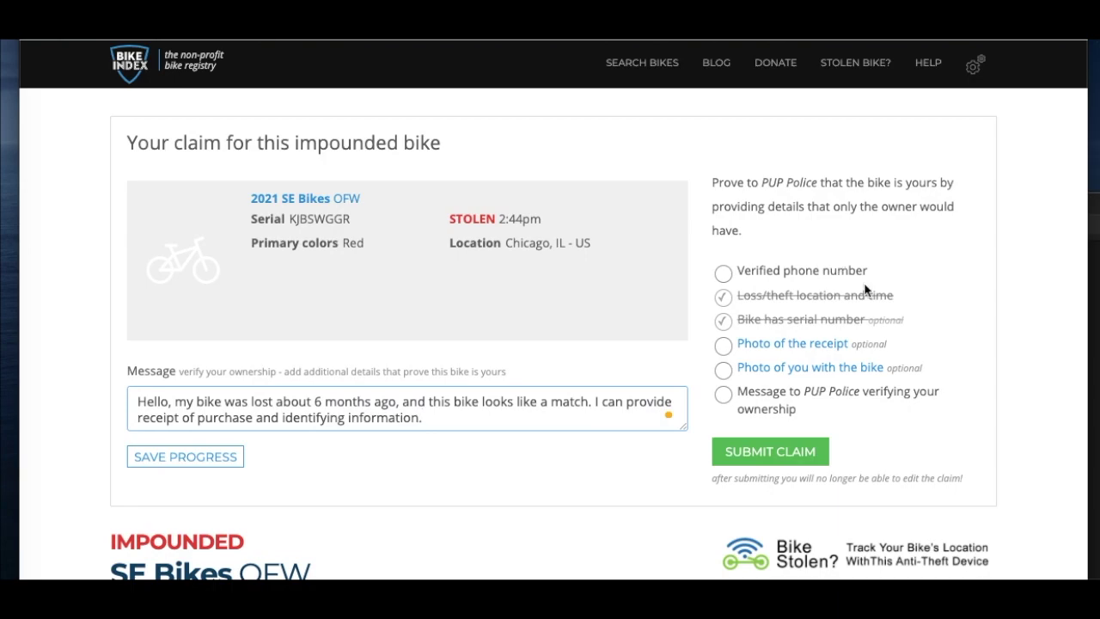
left_click(790, 460)
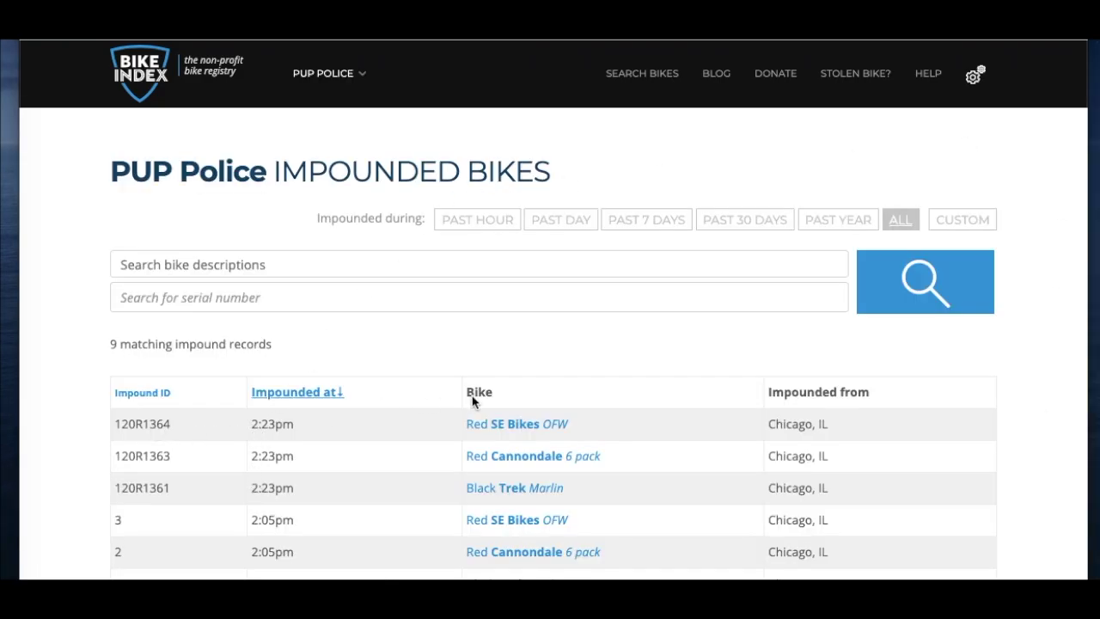
Find the submitted claim for impound record 120R1364 among PUP Police's impounded claims and open it
left_click(531, 434)
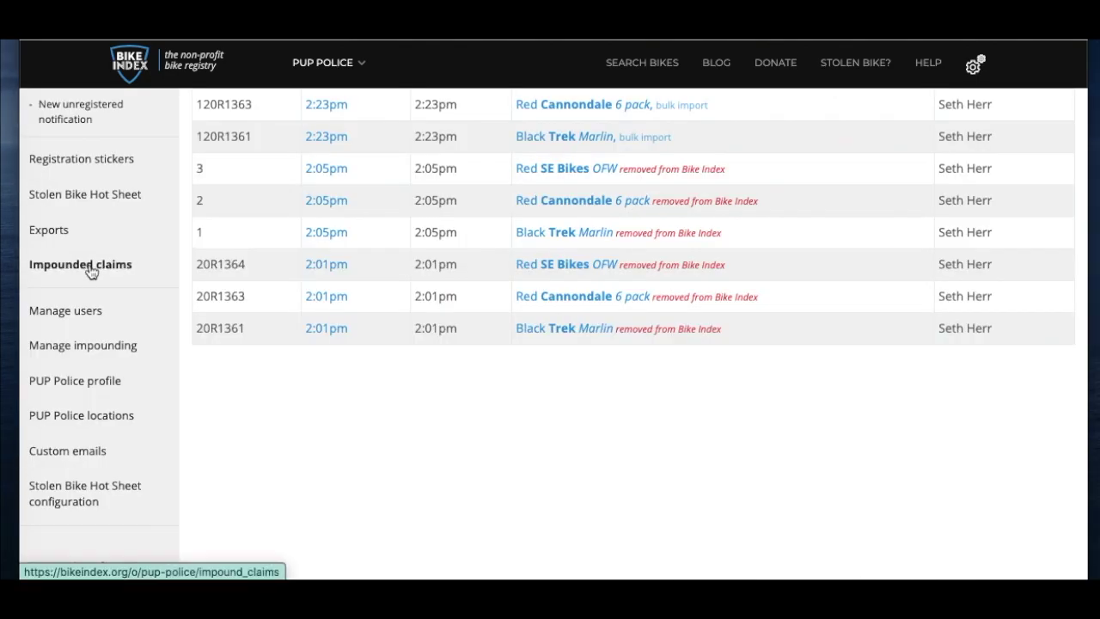
left_click(86, 260)
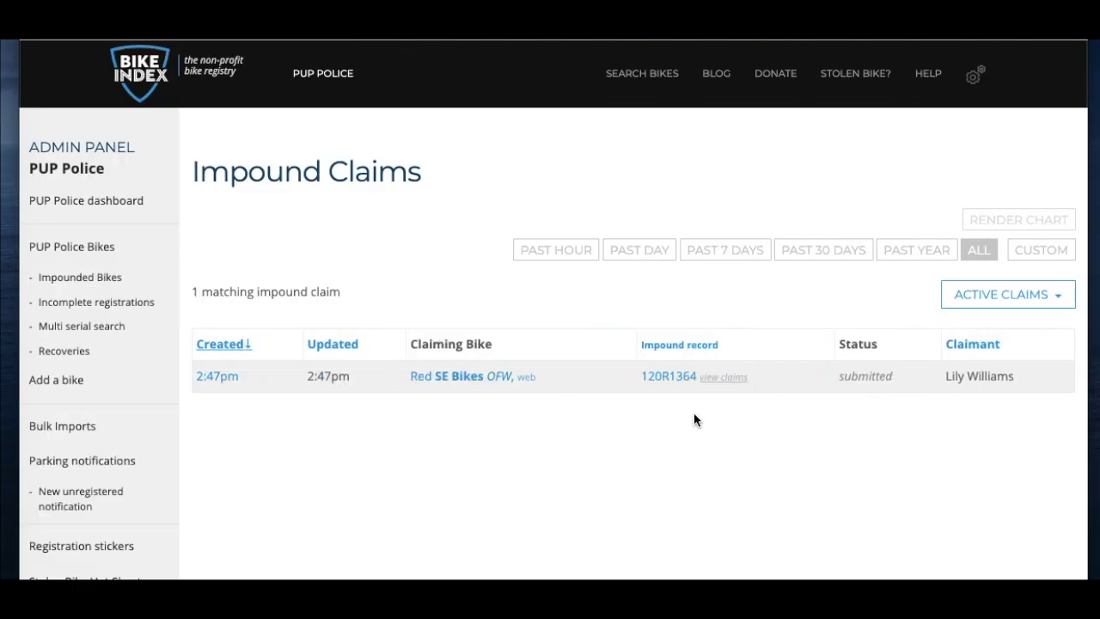
left_click(668, 376)
Message the owner of the stolen 2021 SE Bikes OFW that the serial number matches, asking them to visit the office with purchase information
type("Hi, thanks for submitting a claim for the red SE. We see your serial number is a match. Please come in to the office at your earliest convenience to submit more information about the bike.")
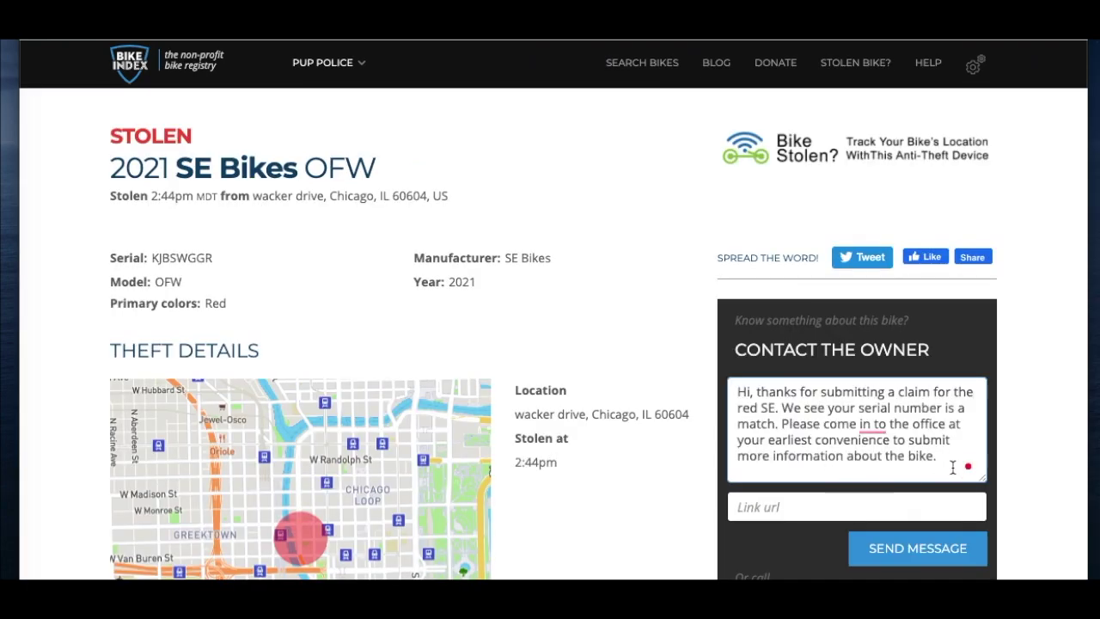
type("We will need purchase informatio")
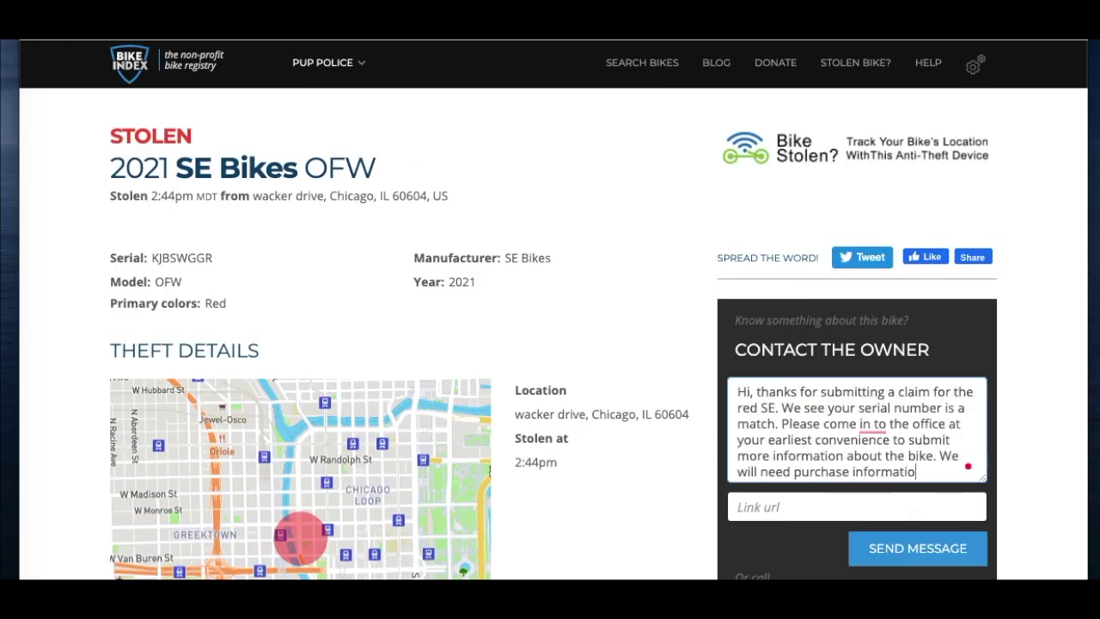
type("n.")
left_click(898, 560)
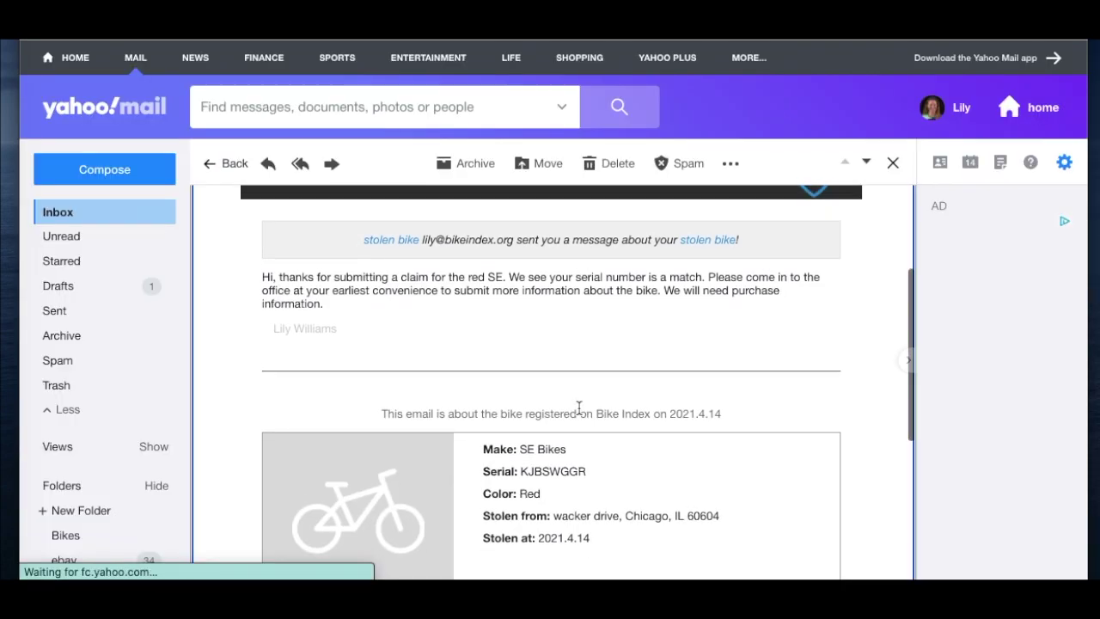
Switch to Yahoo Mail and read through the Bike Index email with the claim message and bike details
scroll(579, 413, "down", 1)
scroll(579, 414, "up", 4)
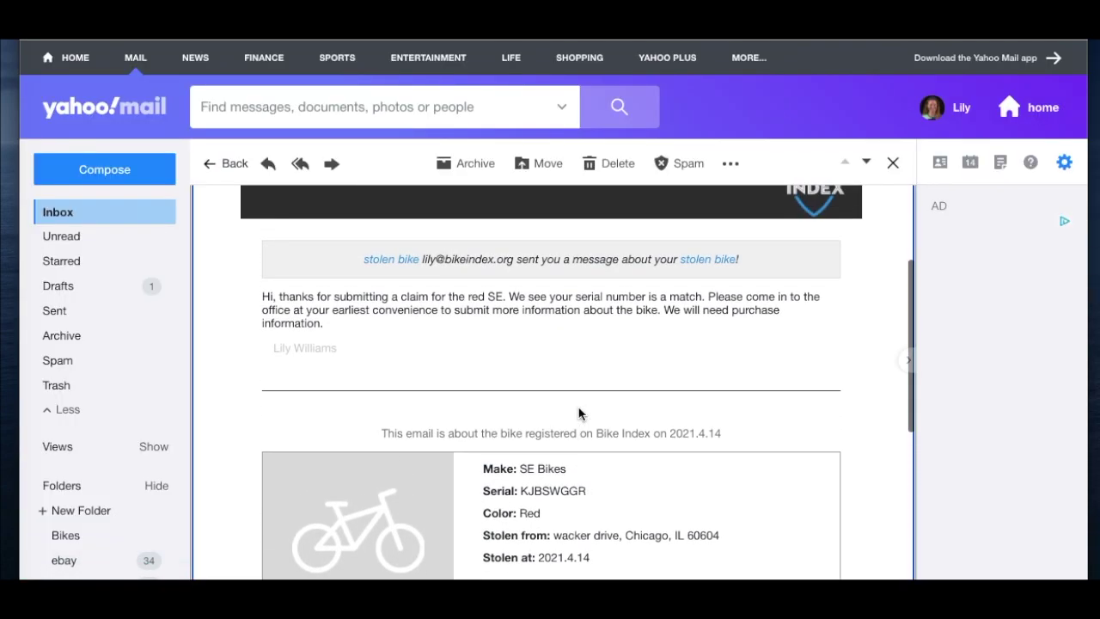
scroll(579, 413, "down", 2)
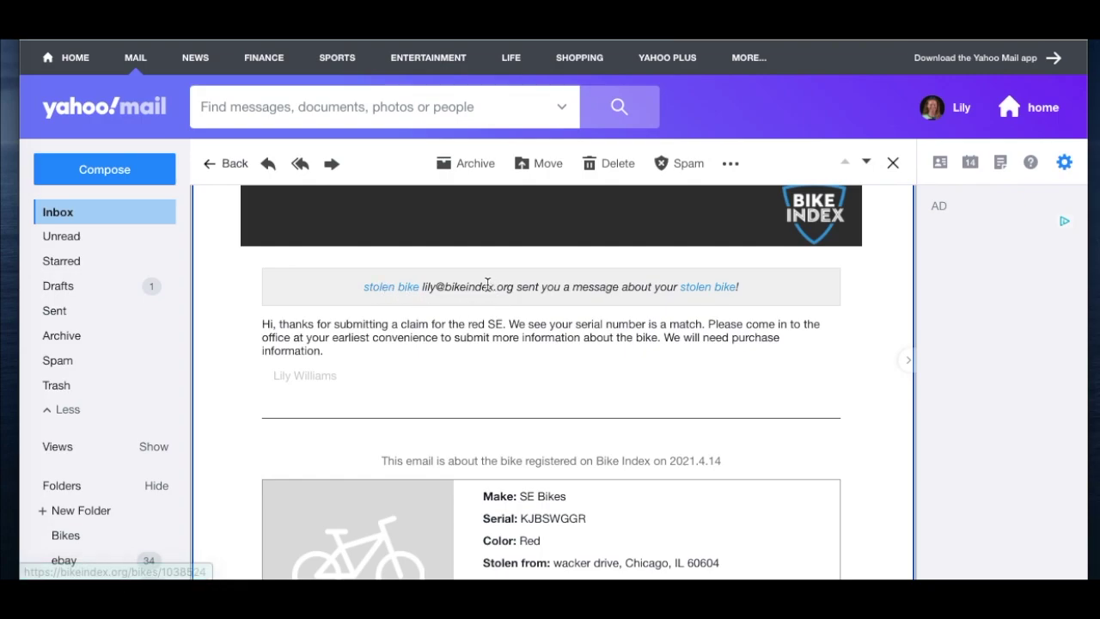
scroll(502, 385, "down", 5)
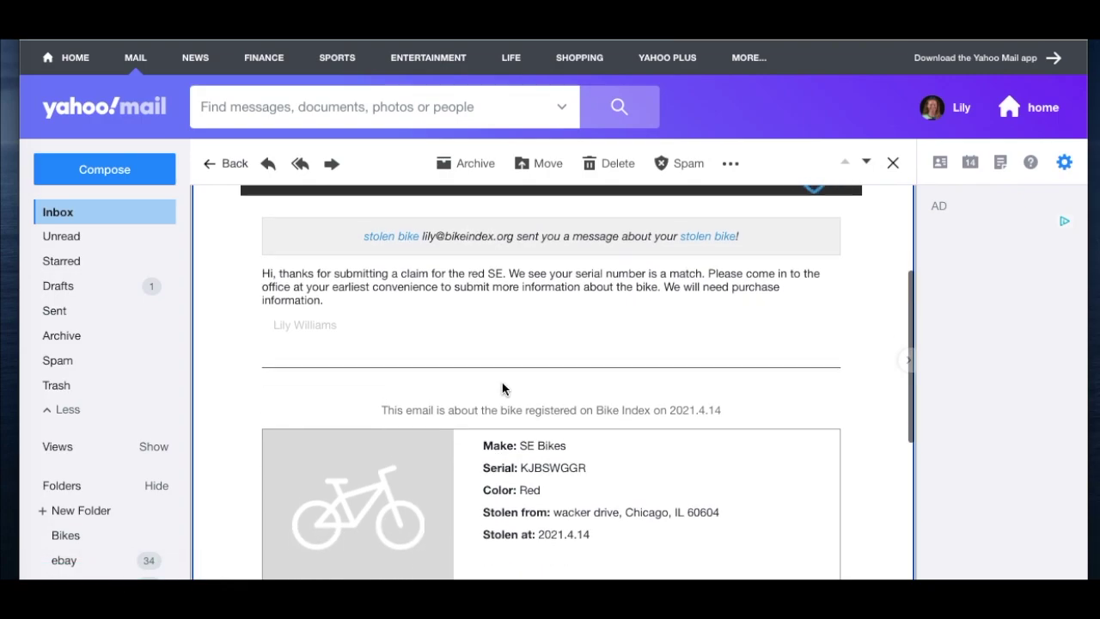
scroll(503, 385, "down", 5)
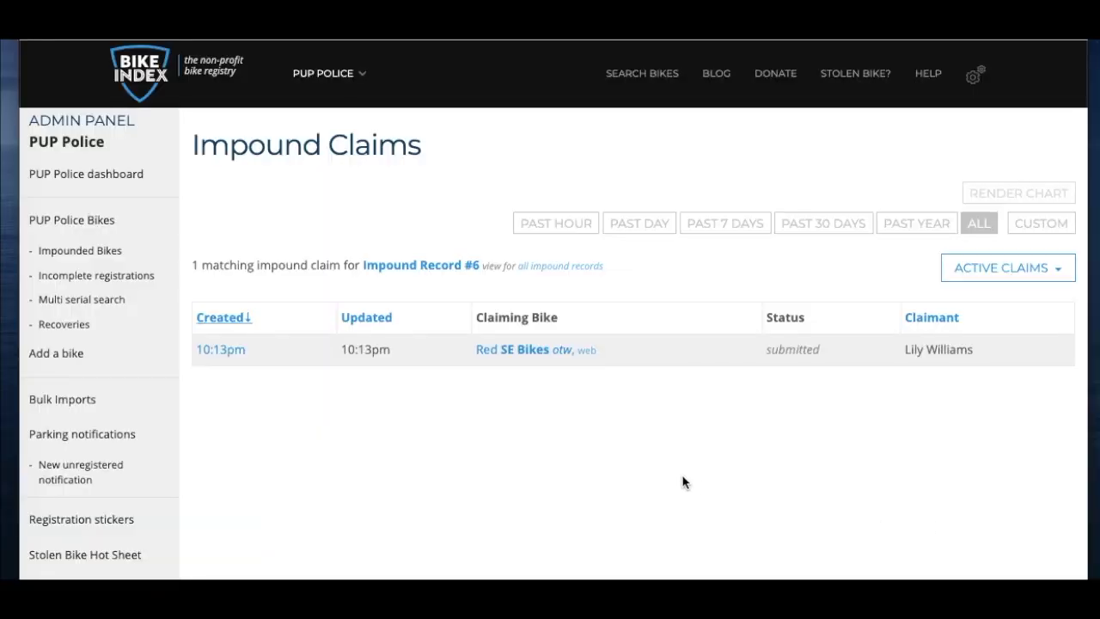
Open the submitted claim for Impound Record #6, review its details and approve it
left_click(215, 349)
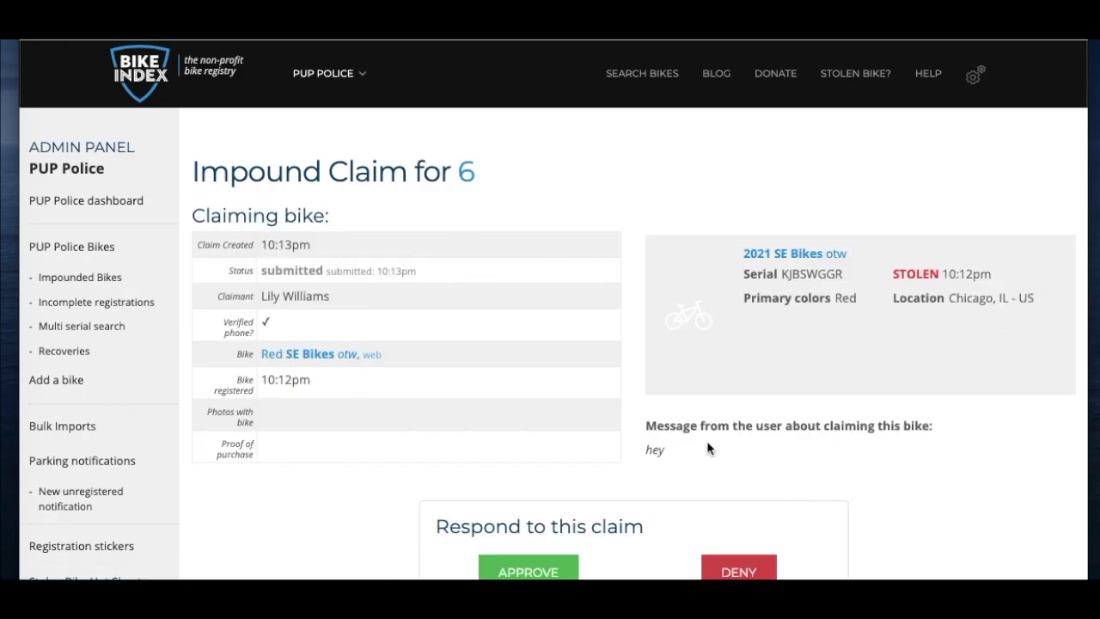
scroll(921, 454, "down", 2)
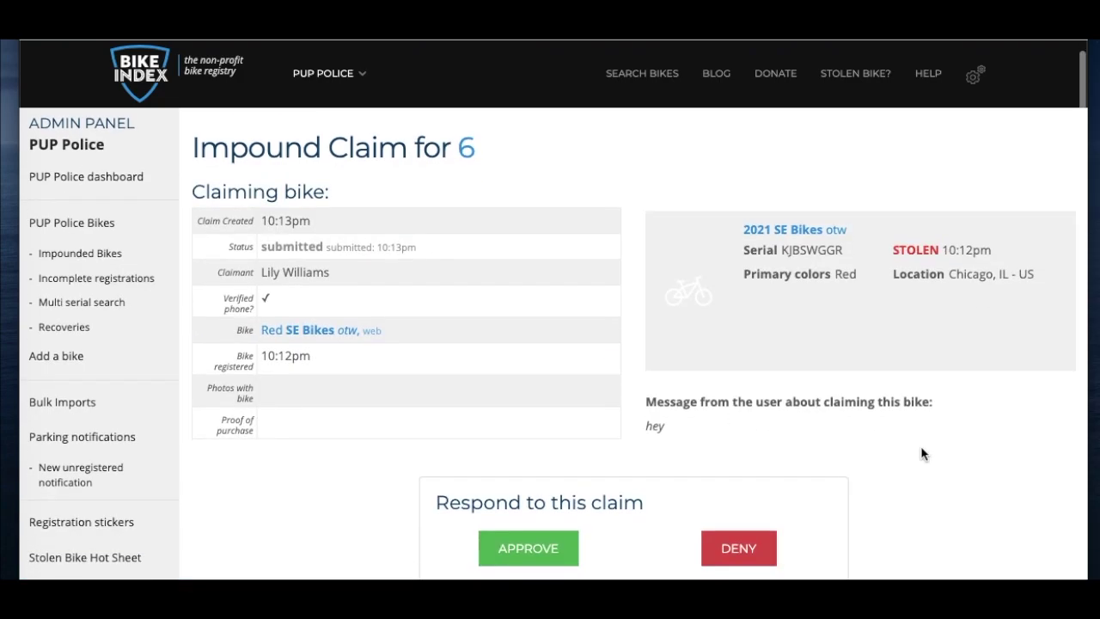
scroll(921, 453, "down", 5)
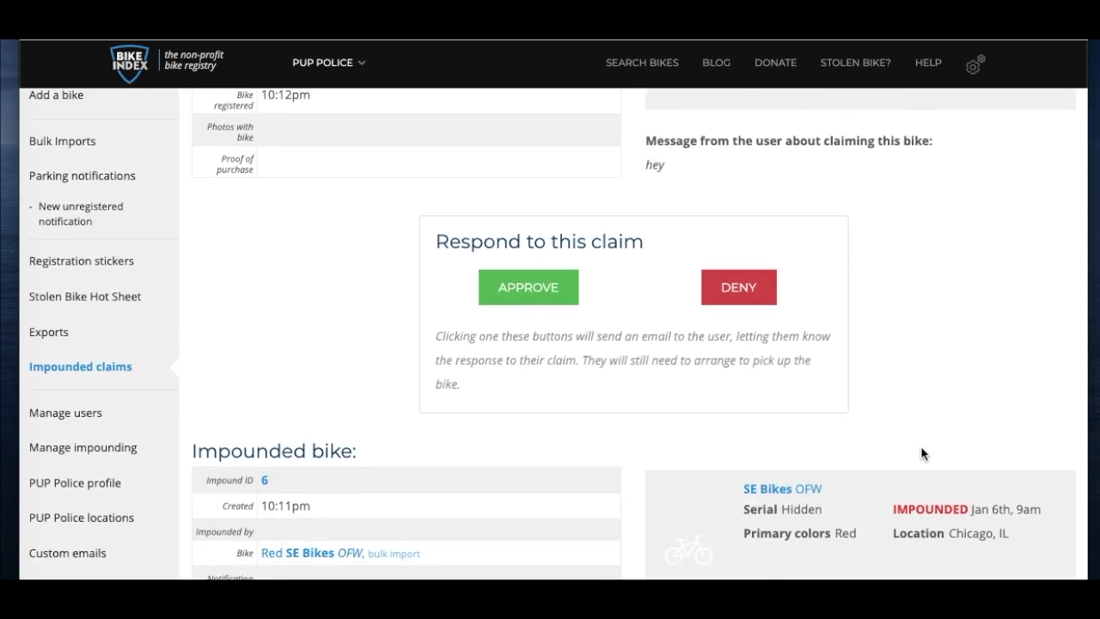
left_click(559, 176)
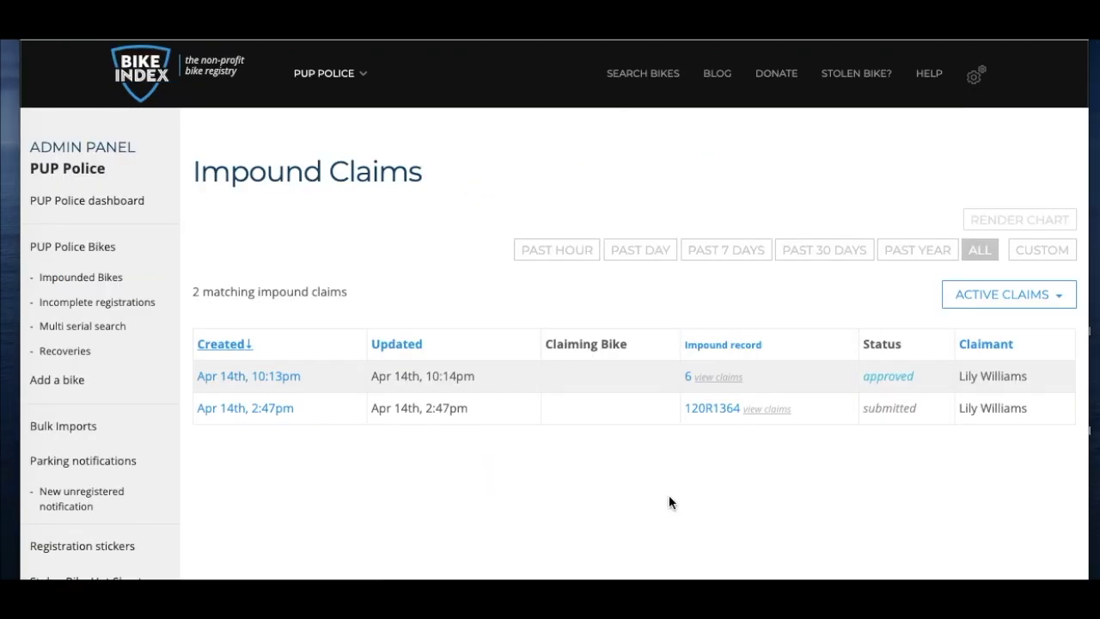
Open the "Impound claim approved" custom email for PUP Police and set its subject to "Your impound claim has been approved"
scroll(139, 481, "down", 5)
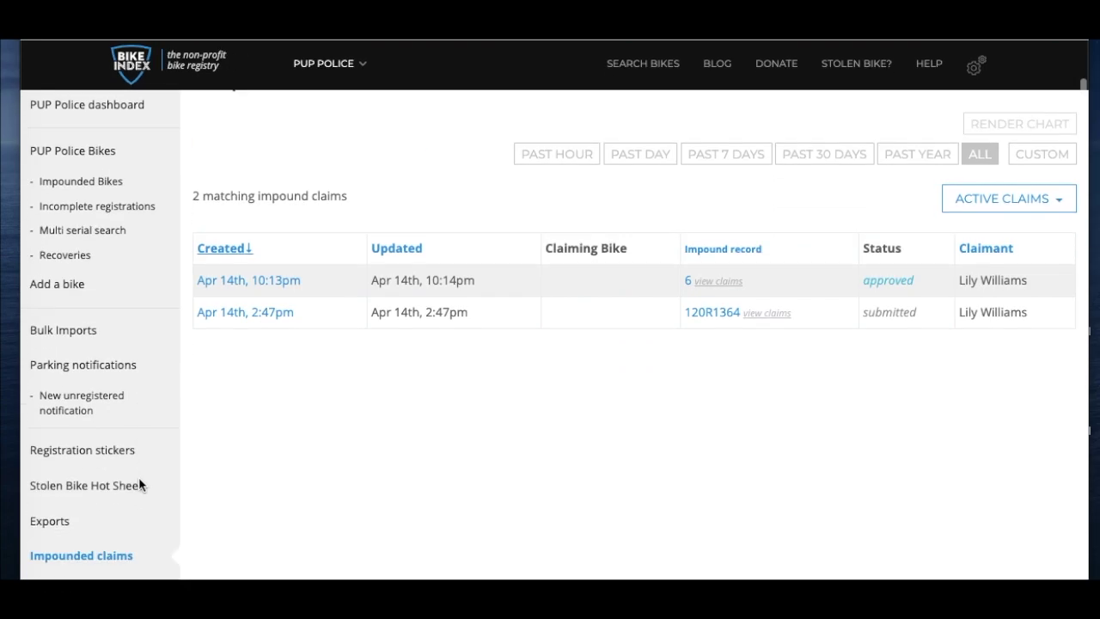
scroll(139, 479, "down", 2)
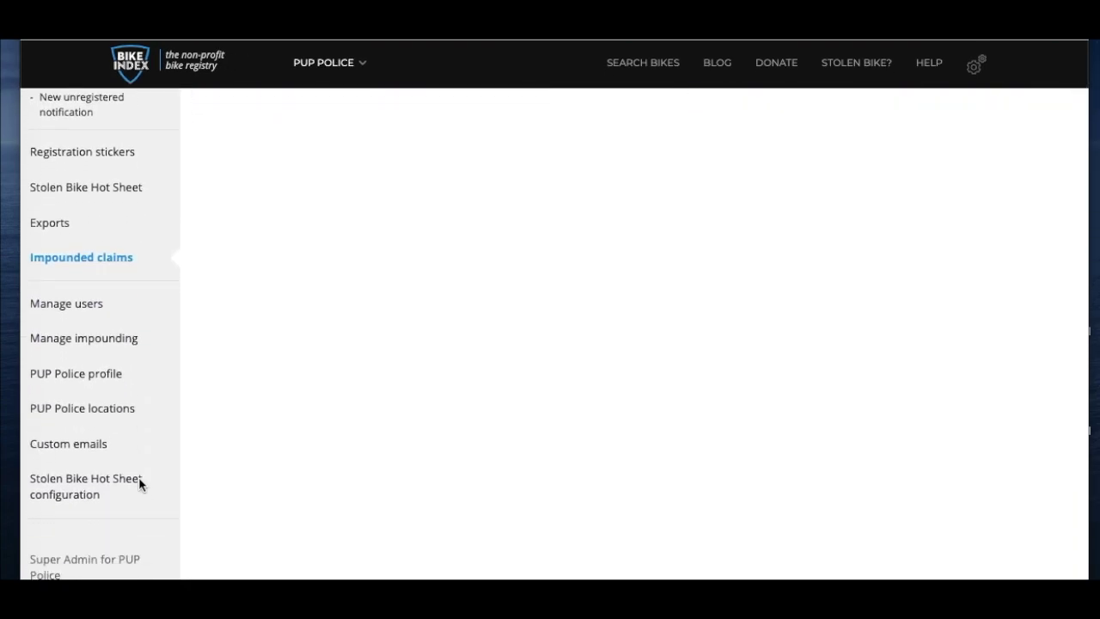
left_click(91, 431)
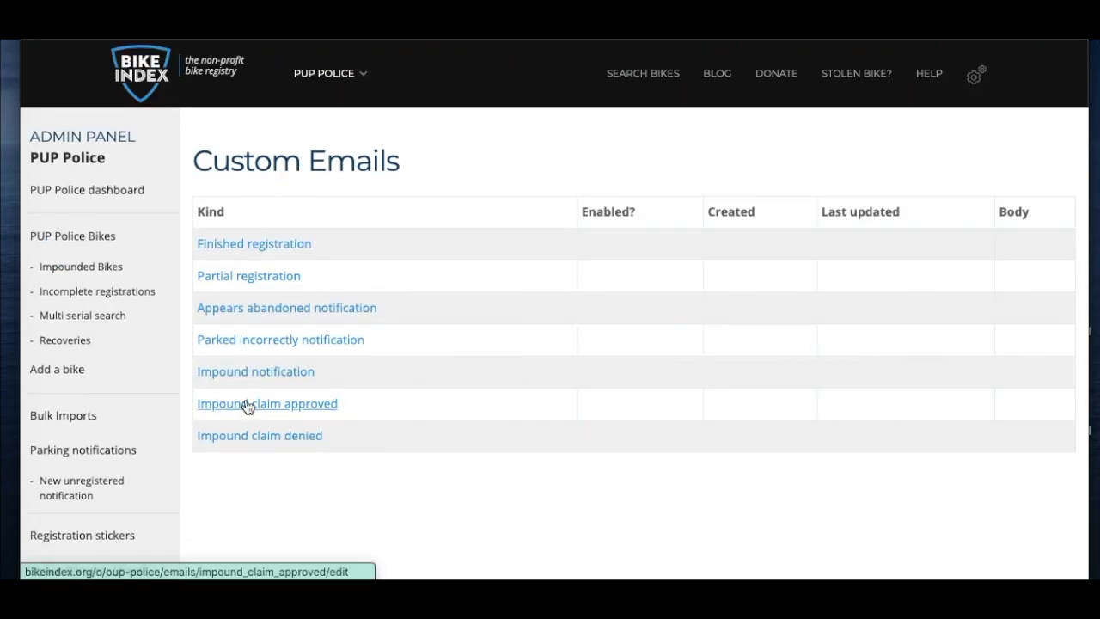
left_click(245, 406)
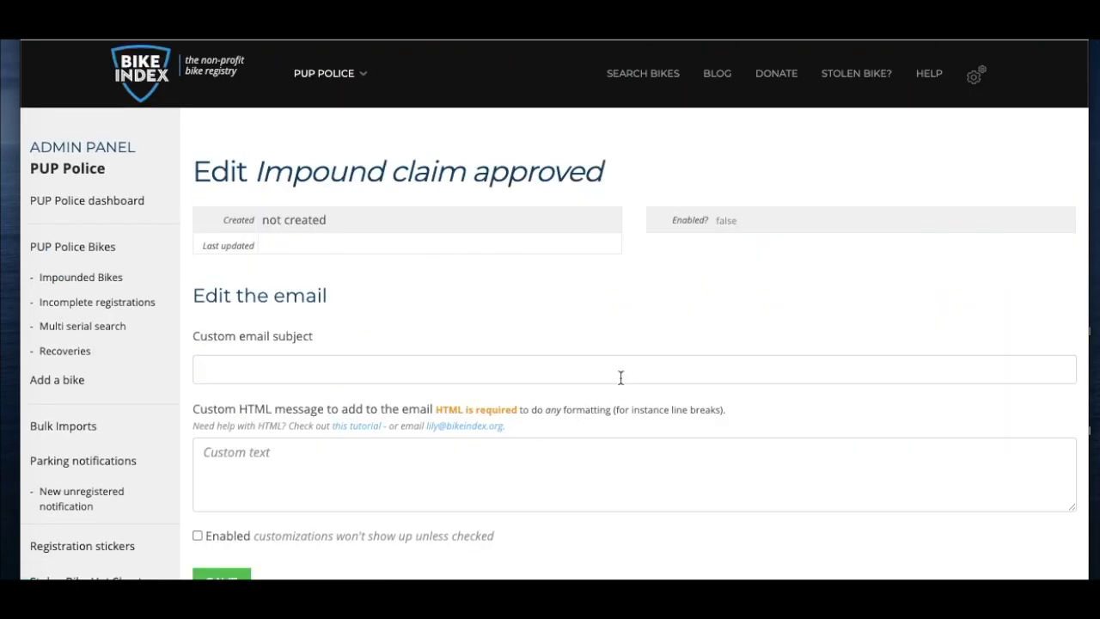
scroll(619, 378, "down", 1)
left_click(586, 333)
type("Your ")
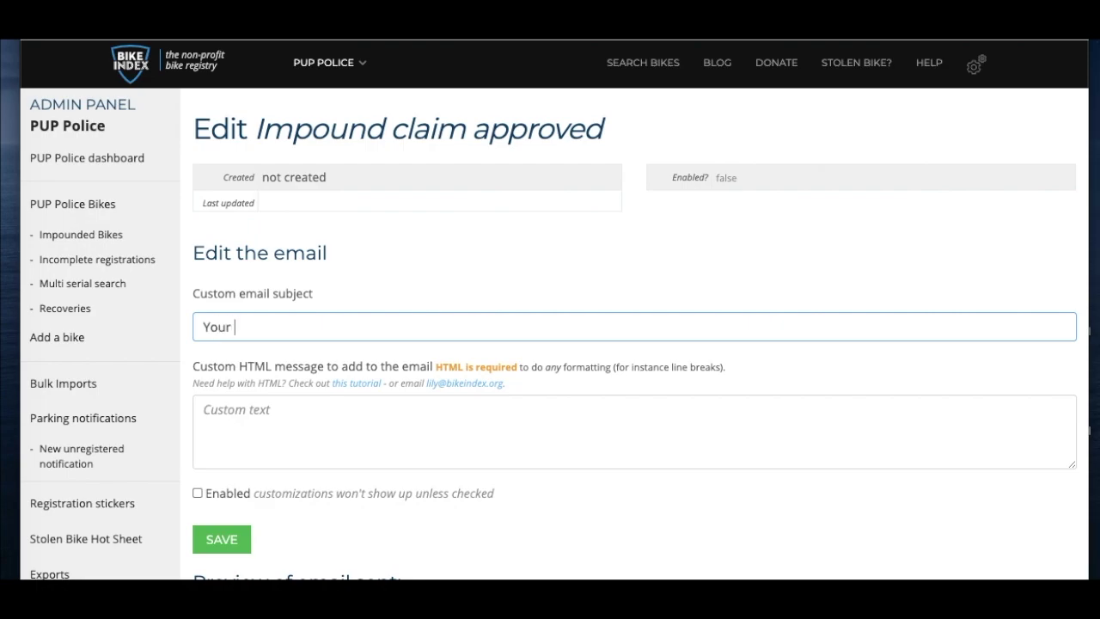
type("impound claim has been appro")
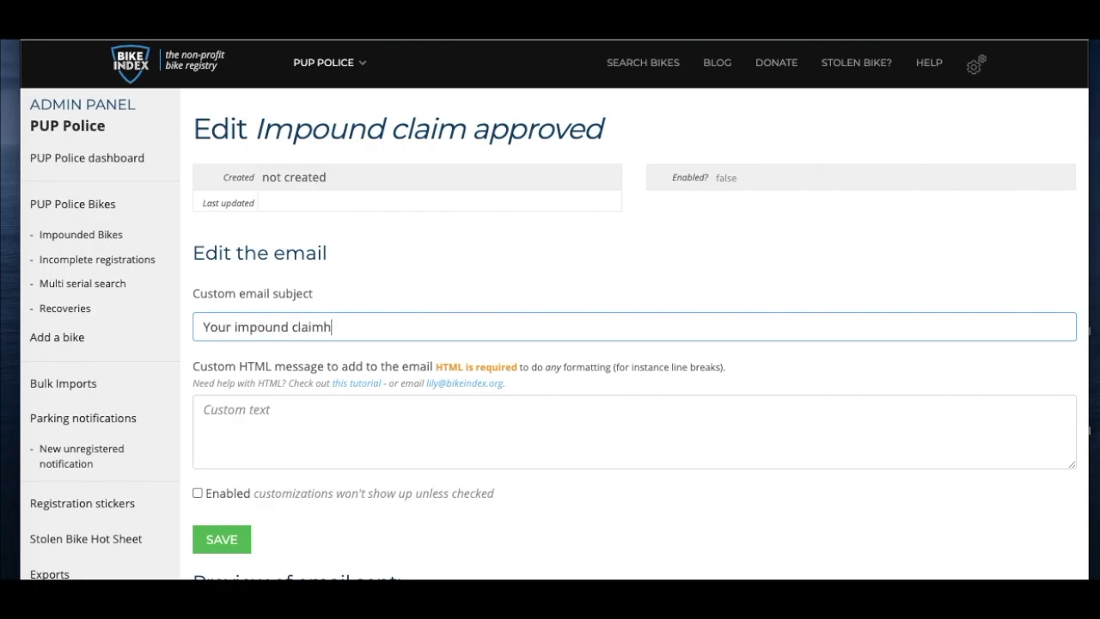
type("ved")
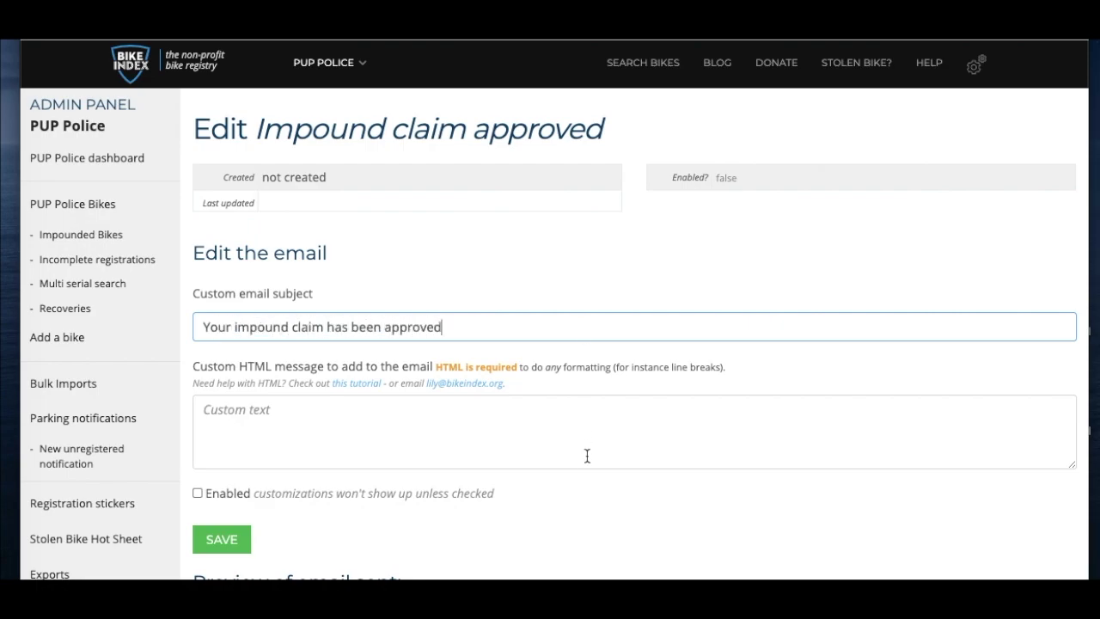
Add a message giving the pickup address and asking claimants to bring photo ID, then enable and save the custom email
left_click(550, 432)
type("Please come to 1234 Main St. to claim your bike. Please bring photo ID.")
scroll(457, 498, "down", 2)
scroll(458, 504, "down", 2)
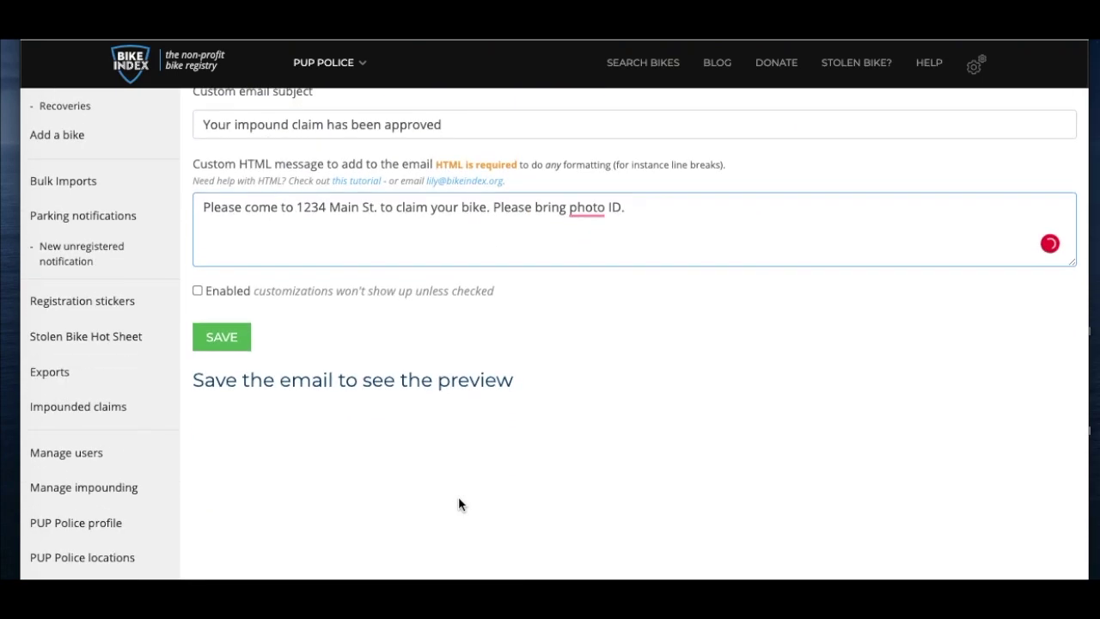
left_click(197, 291)
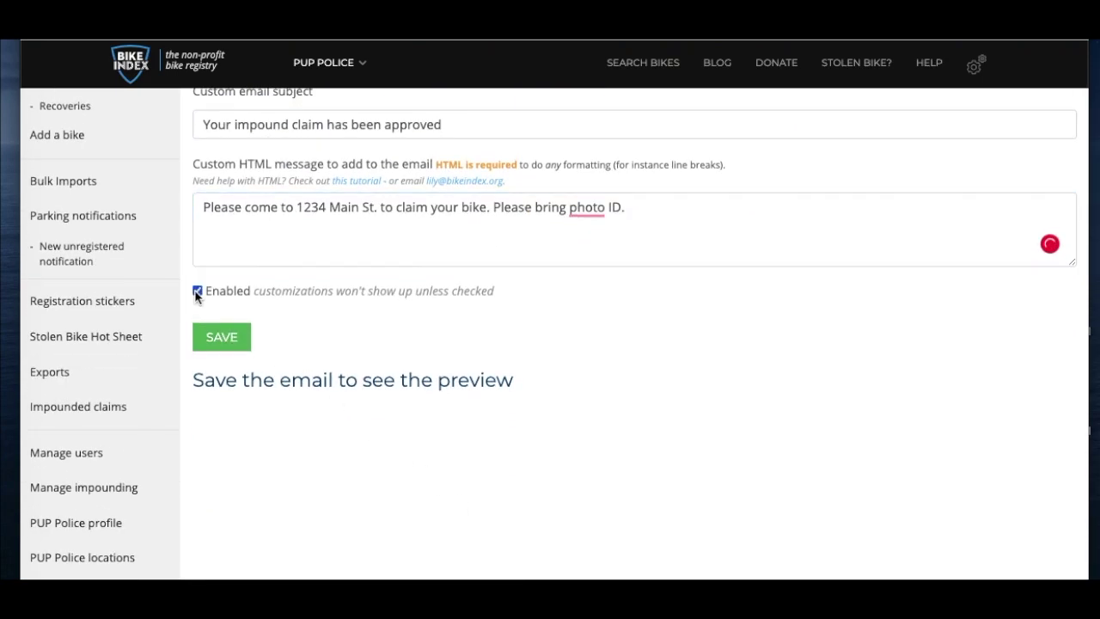
left_click(222, 349)
scroll(683, 449, "down", 5)
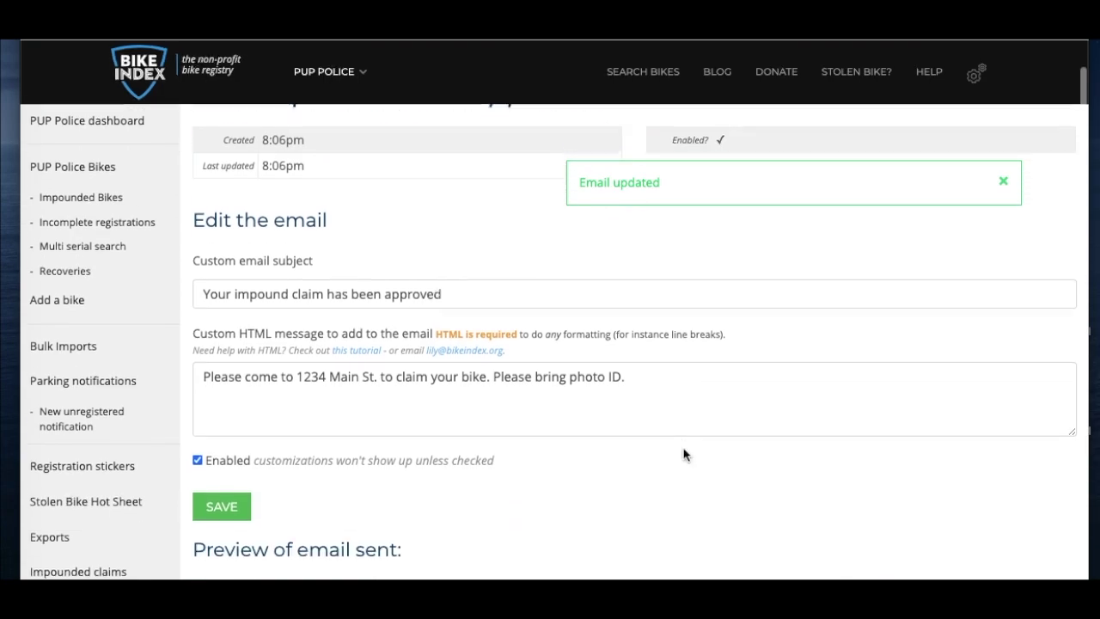
scroll(684, 453, "down", 1)
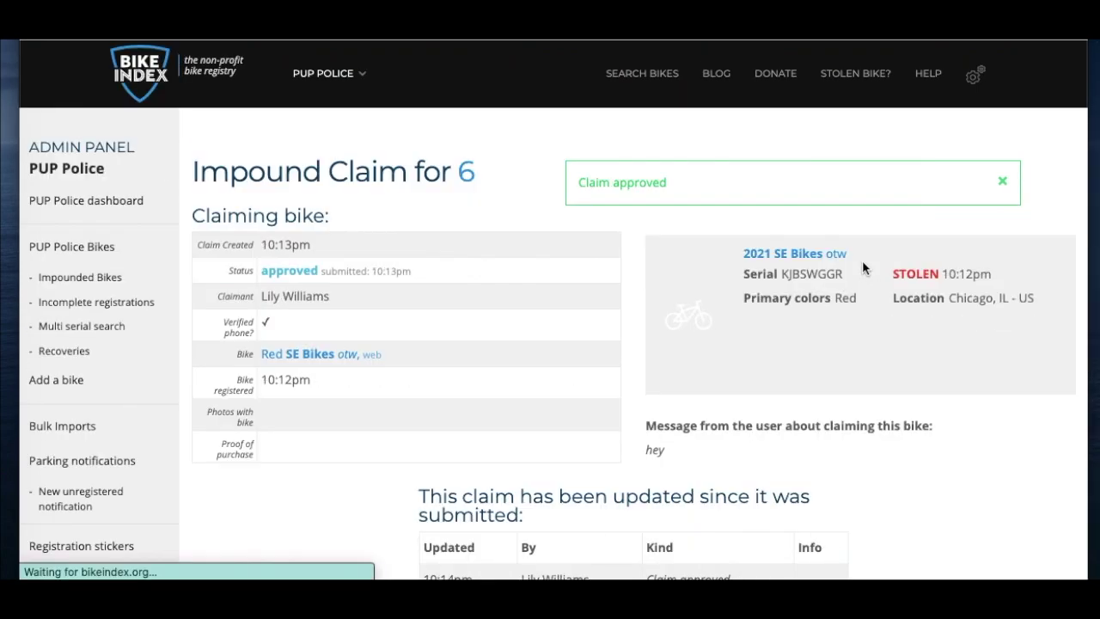
Review the approved claim's update history and impounded bike details, and the update options on impound record 120R1364
scroll(975, 513, "down", 6)
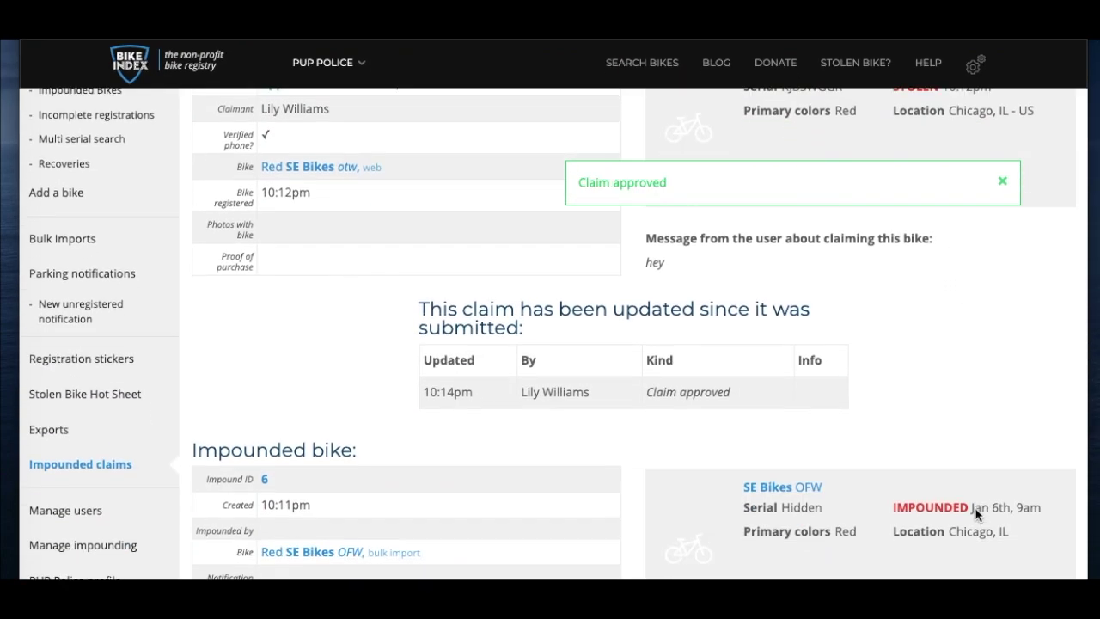
scroll(974, 507, "up", 3)
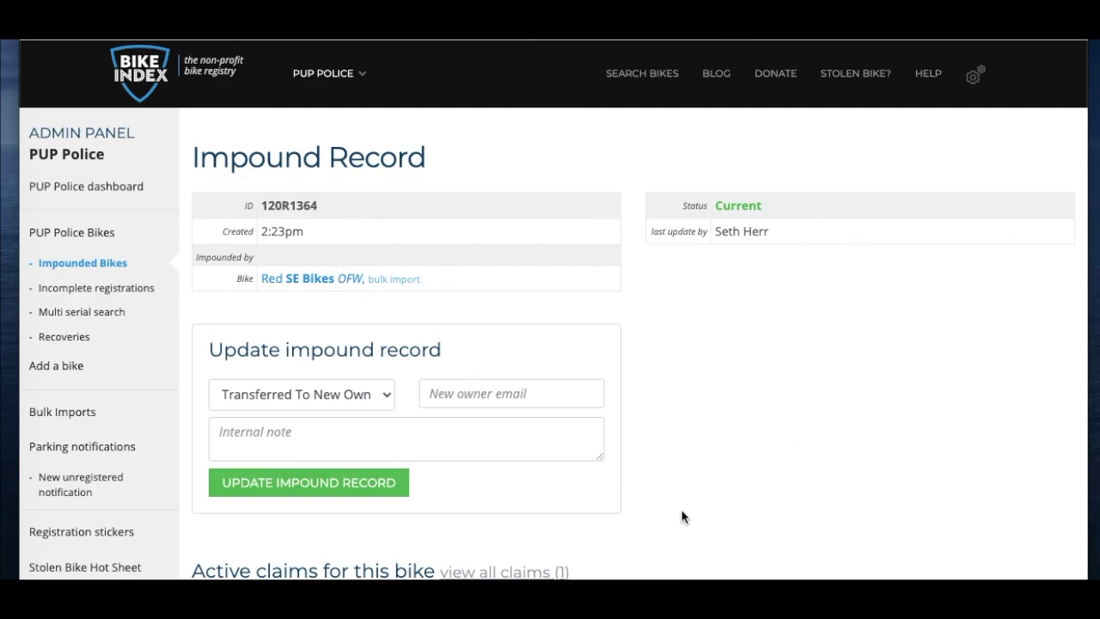
scroll(623, 460, "down", 1)
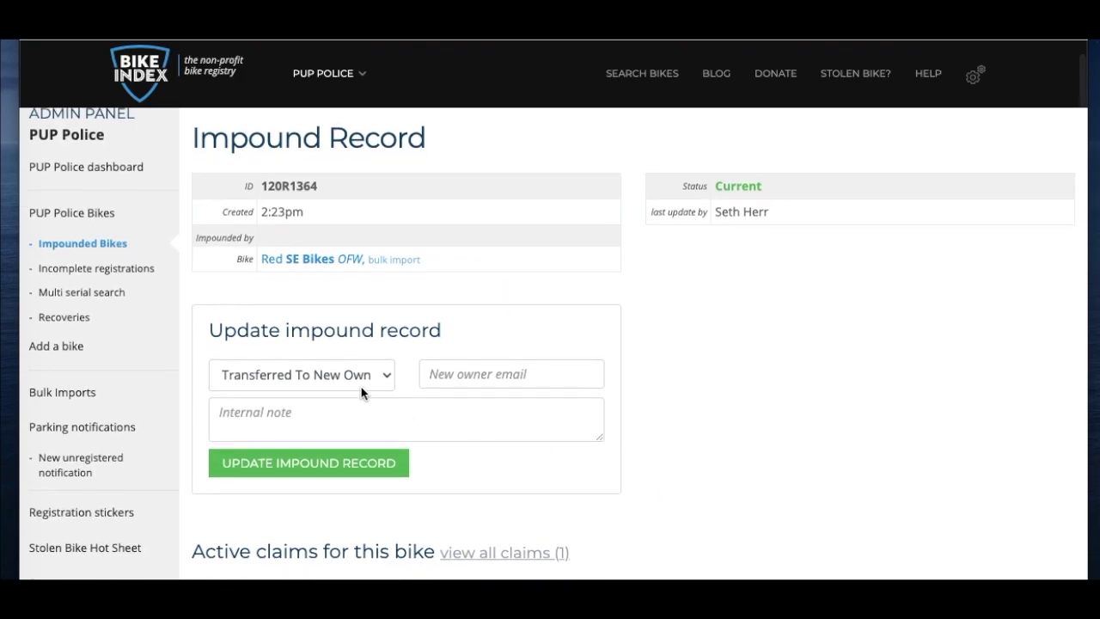
Update impound record 120R1364 as Removed From Bike Index with the internal note "owner already had bike registered" and dismiss the confirmation
scroll(530, 415, "up", 1)
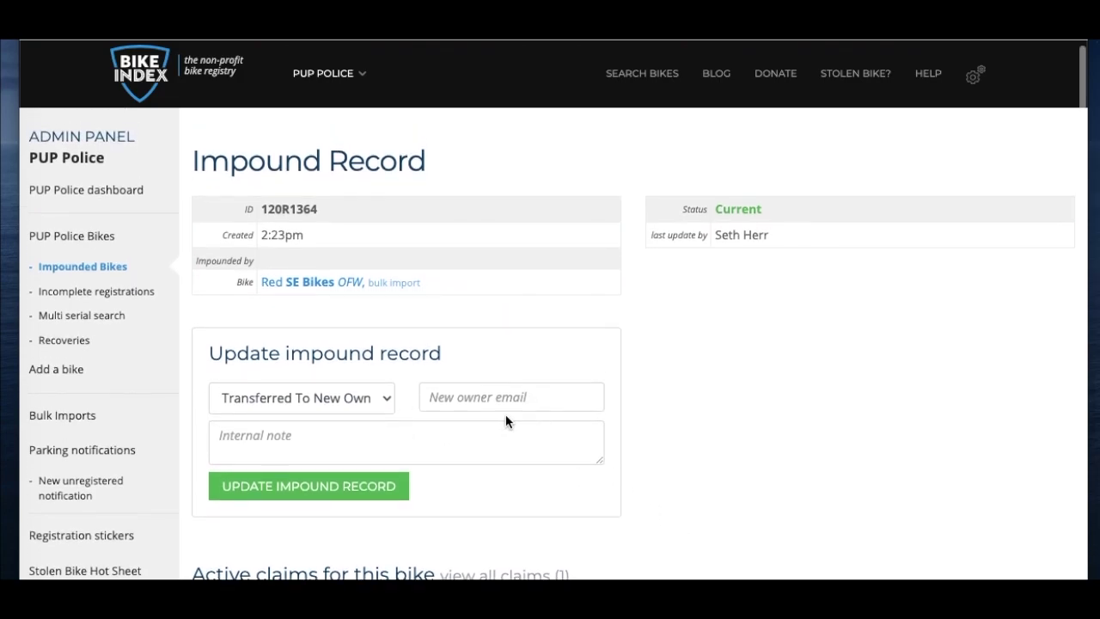
scroll(509, 497, "down", 3)
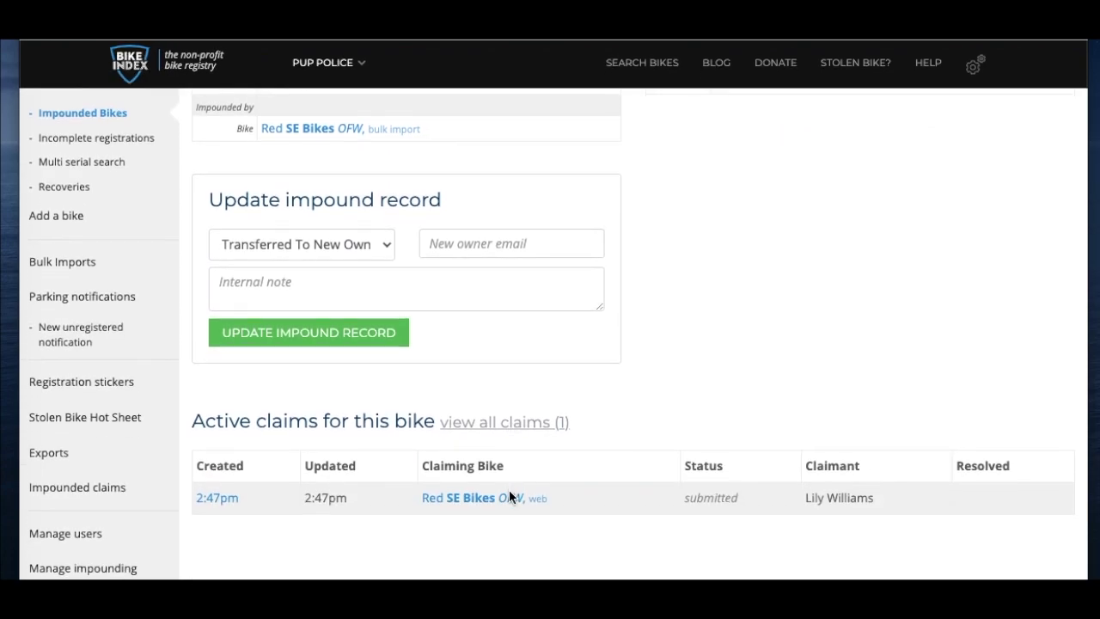
scroll(508, 494, "up", 1)
left_click(368, 294)
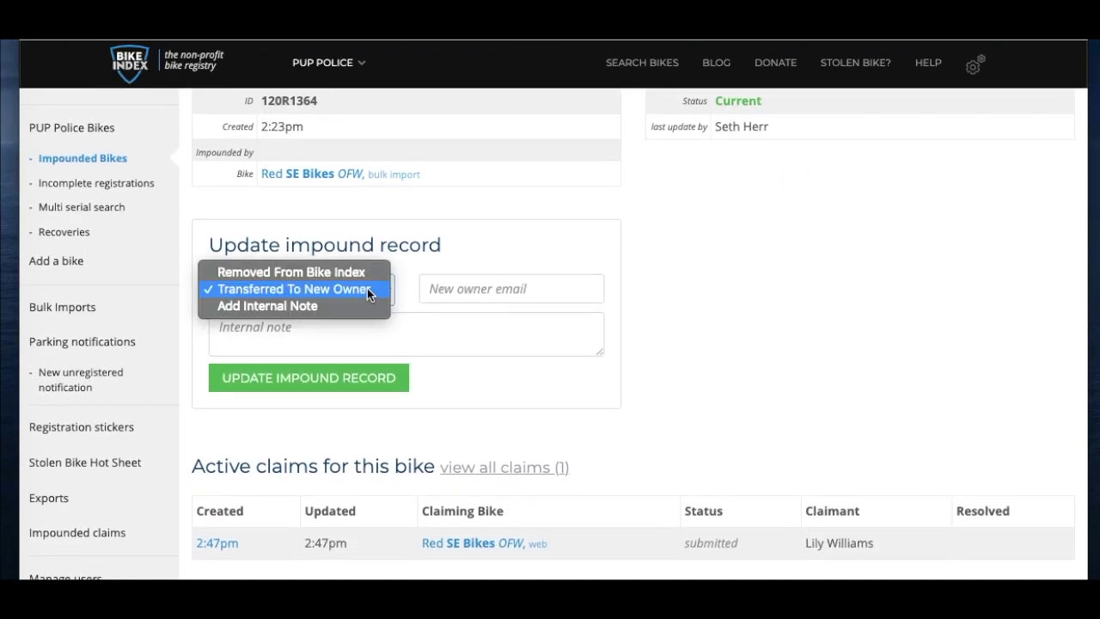
left_click(360, 274)
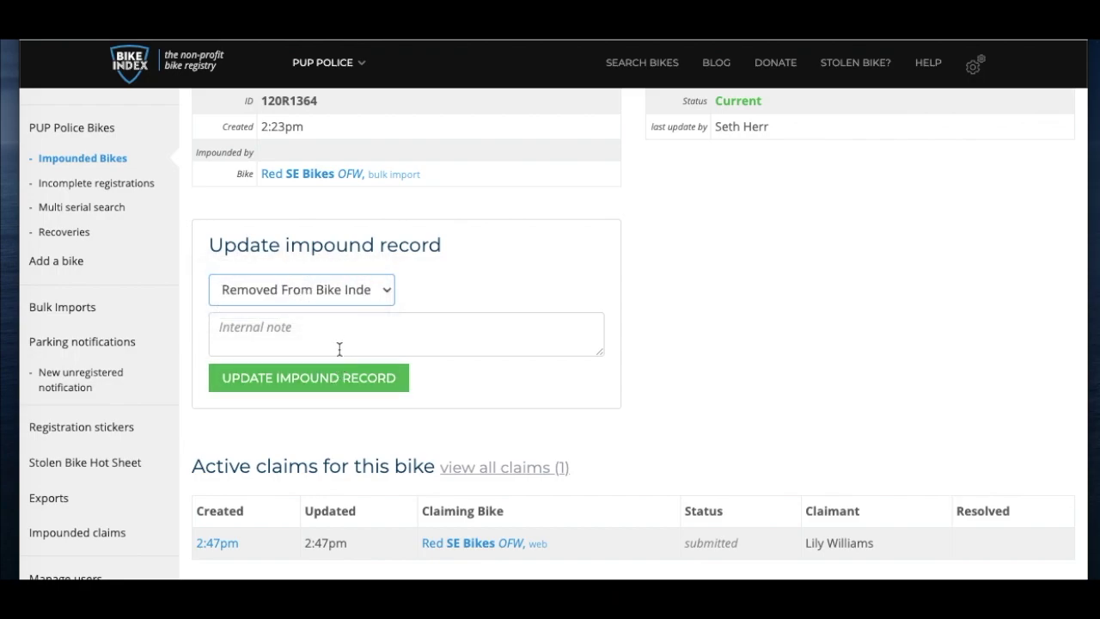
left_click(338, 347)
type("owner already had bike registered")
left_click(254, 386)
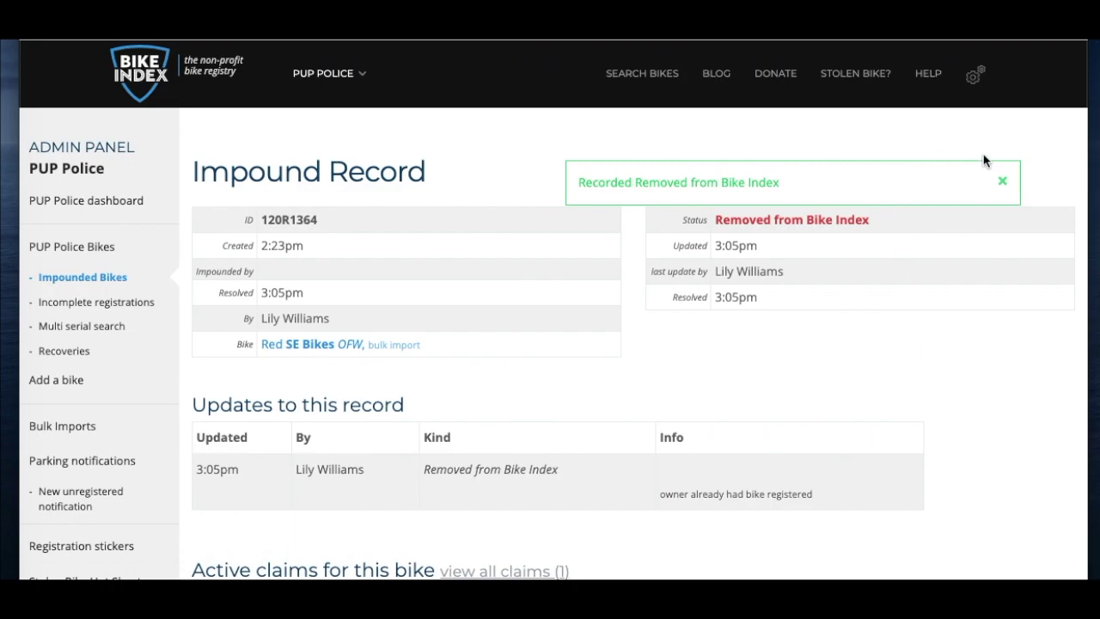
left_click(1006, 182)
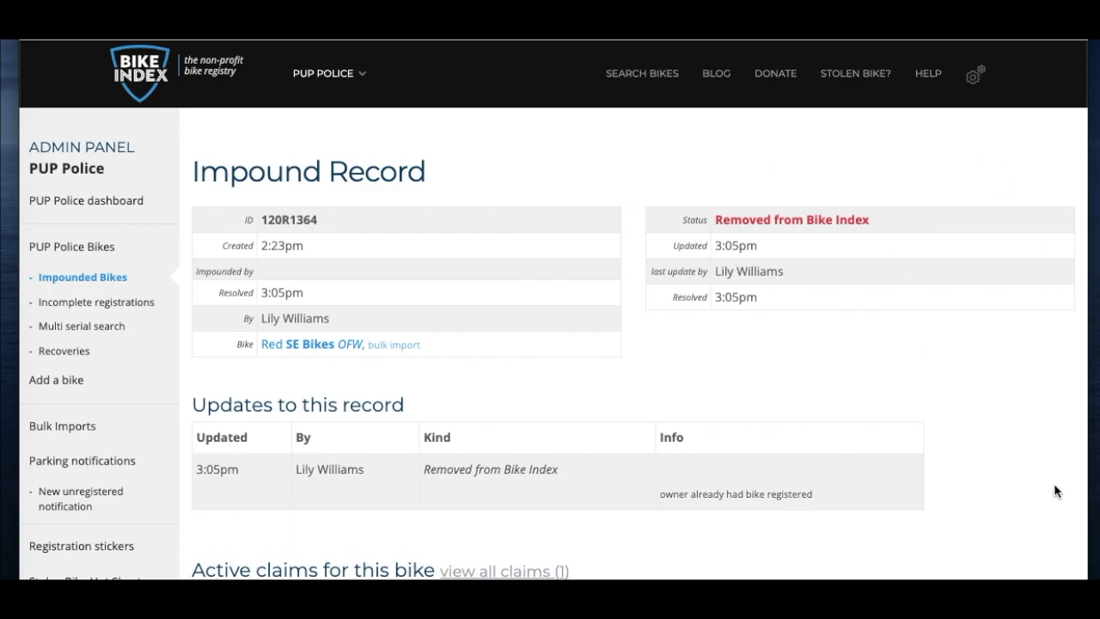
Review the removed record's updates and active claims, then open PUP Police's list of current impound records
scroll(917, 477, "down", 2)
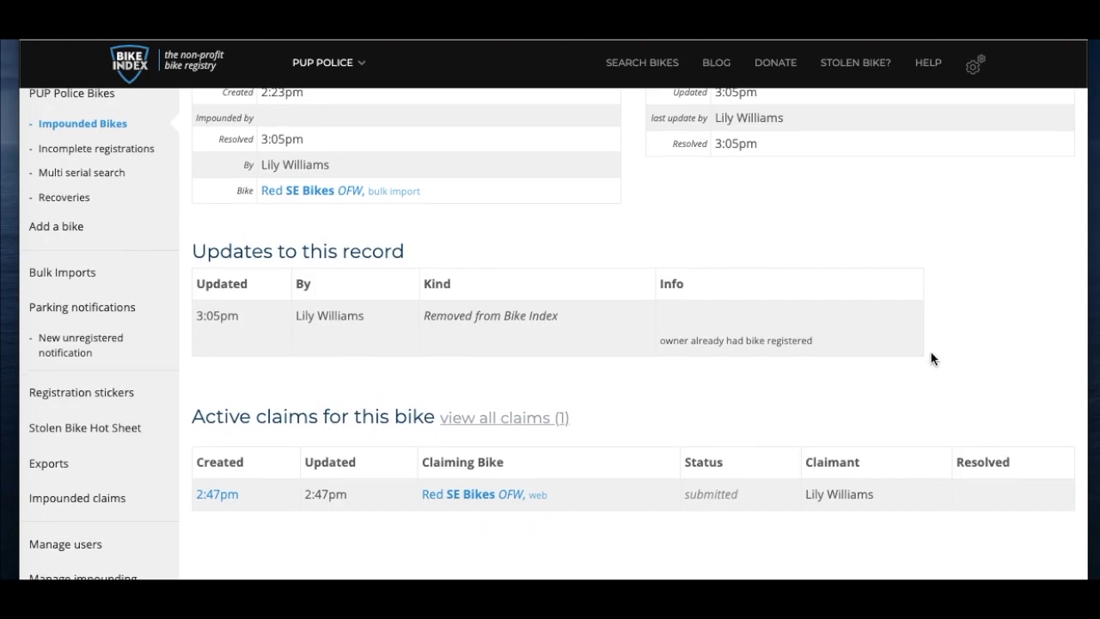
left_click(550, 419)
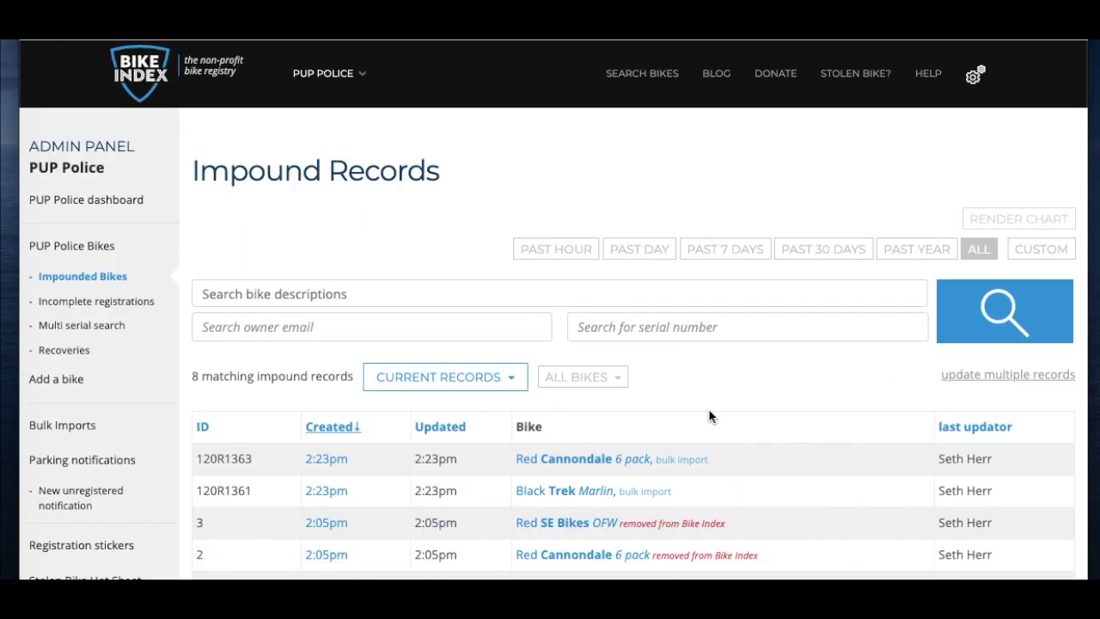
scroll(707, 408, "down", 1)
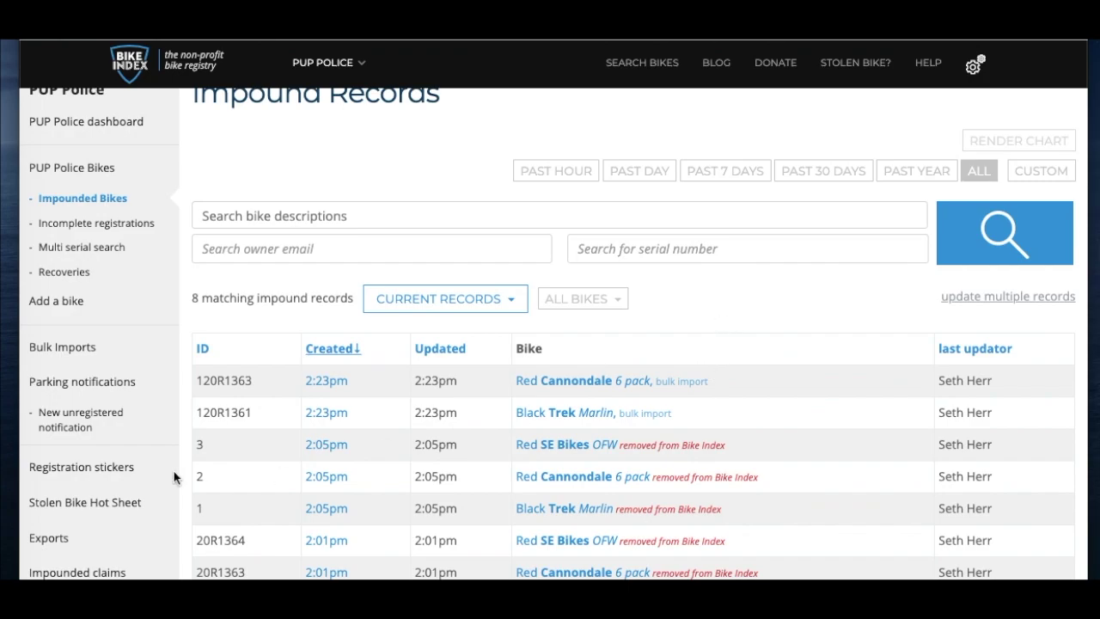